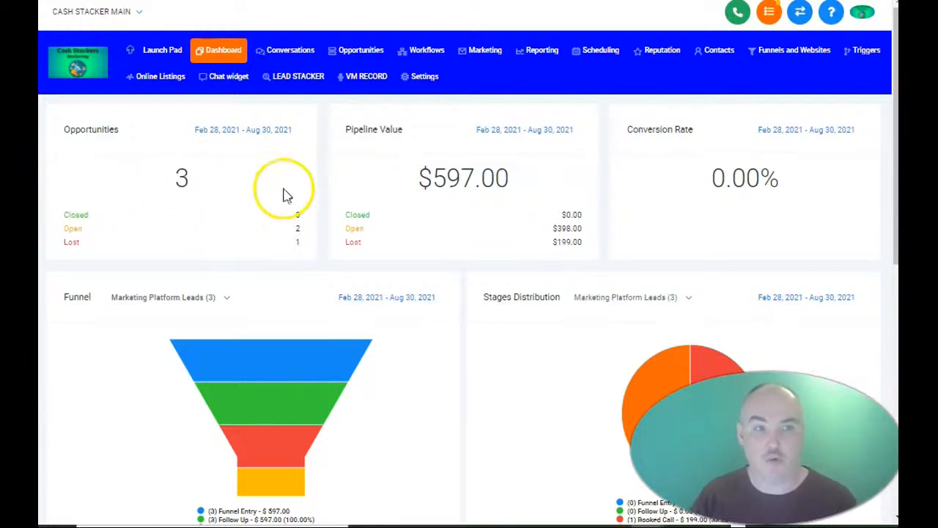
Create a new workflow using the Start from scratch template.
left_click(424, 51)
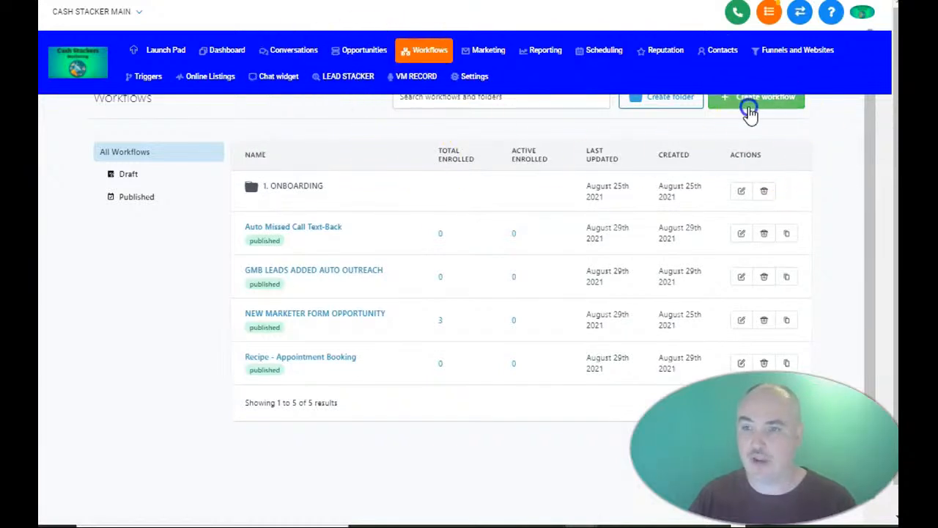
left_click(752, 102)
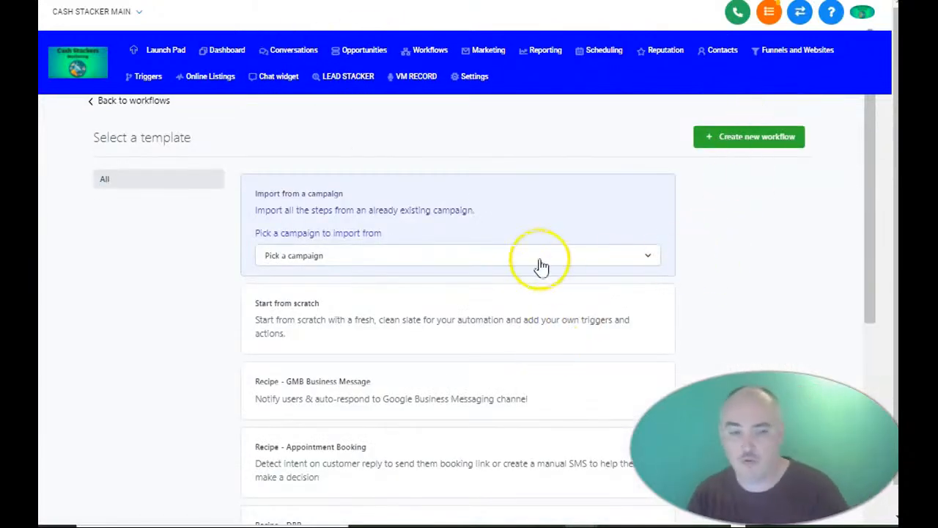
scroll(429, 319, "down", 3)
scroll(420, 308, "down", 2)
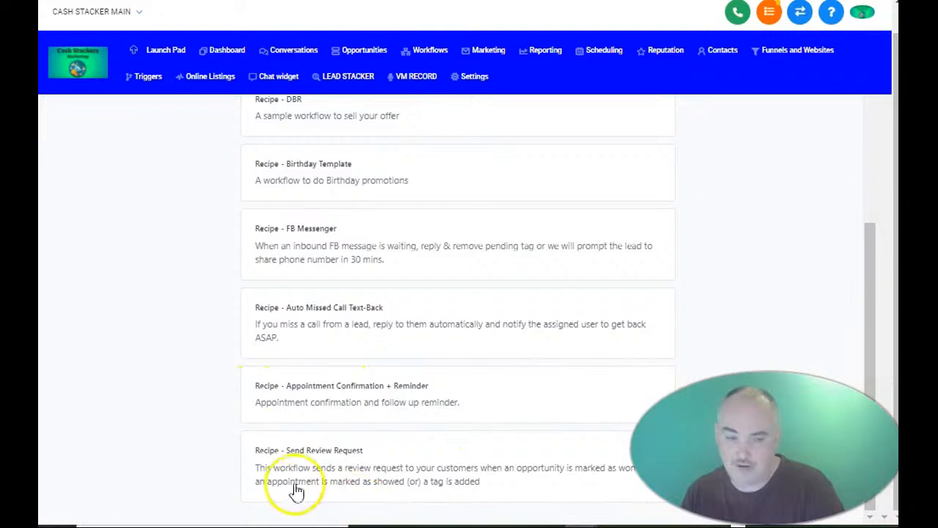
scroll(463, 349, "up", 1)
scroll(463, 349, "up", 1)
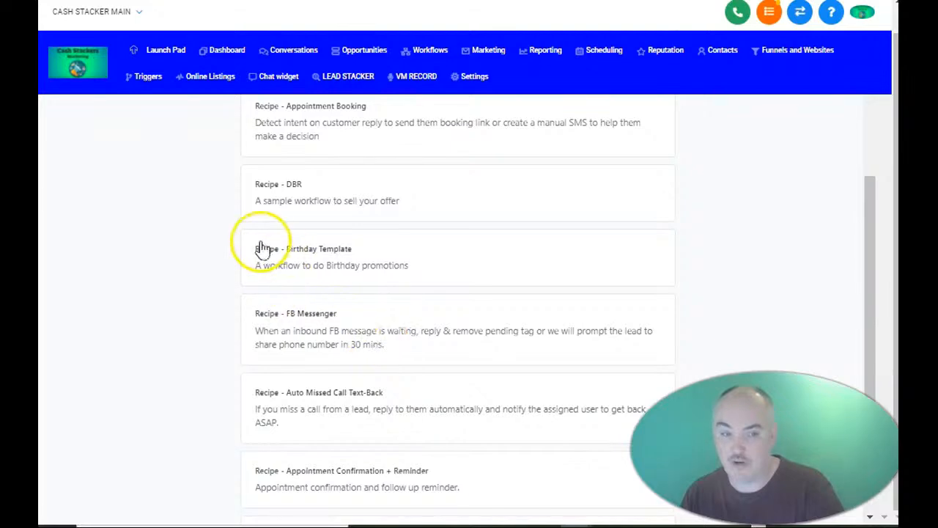
scroll(399, 322, "up", 3)
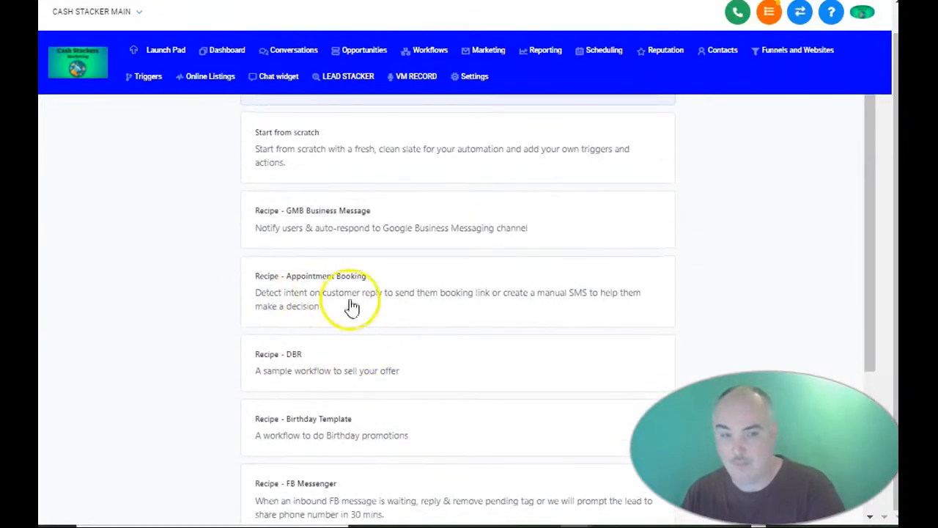
scroll(411, 323, "up", 1)
scroll(451, 332, "up", 1)
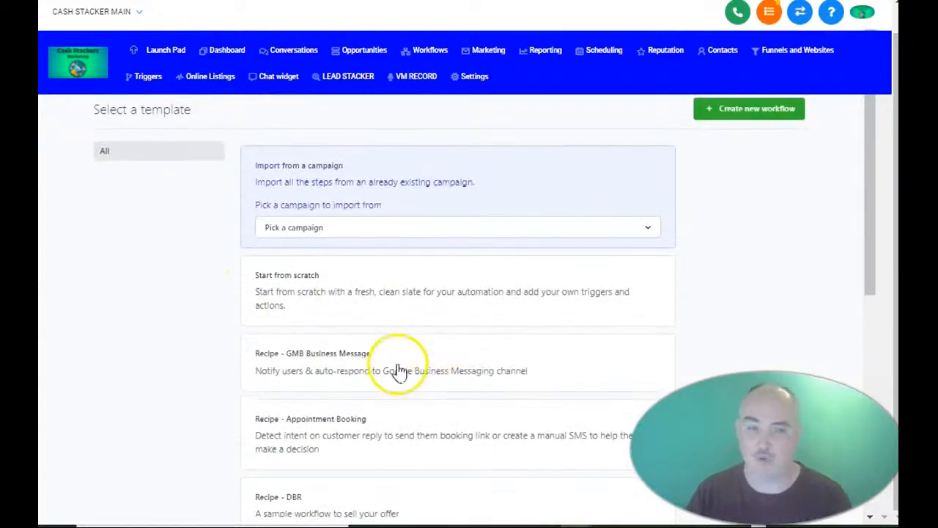
left_click(271, 288)
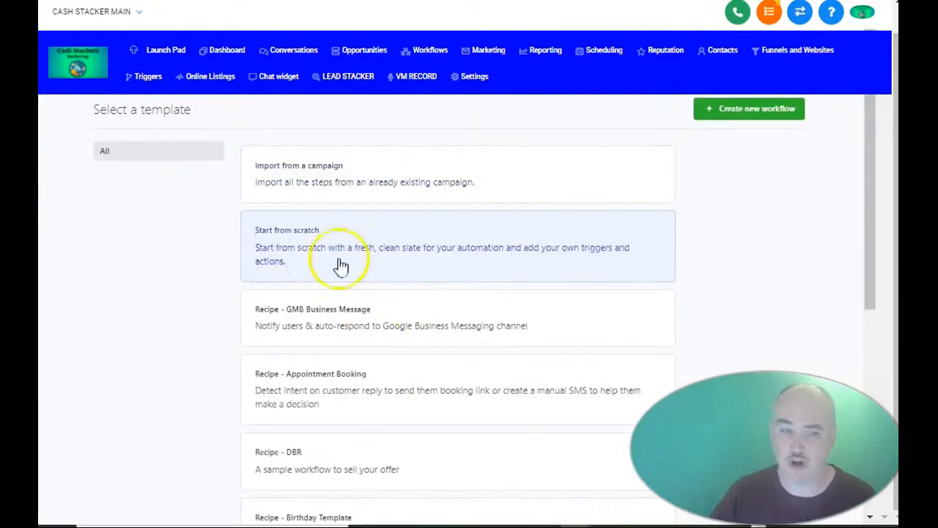
left_click(740, 111)
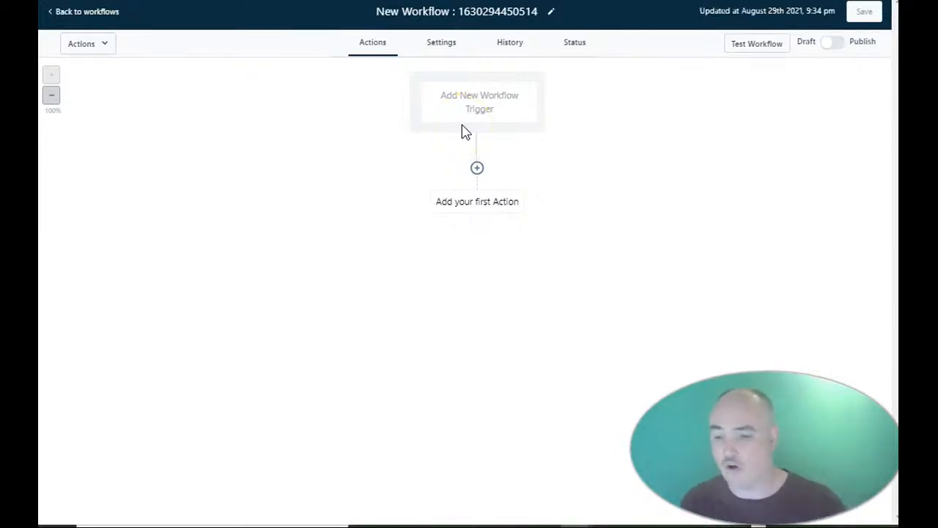
Add a workflow trigger and name it "CONTACT TAG".
left_click(456, 104)
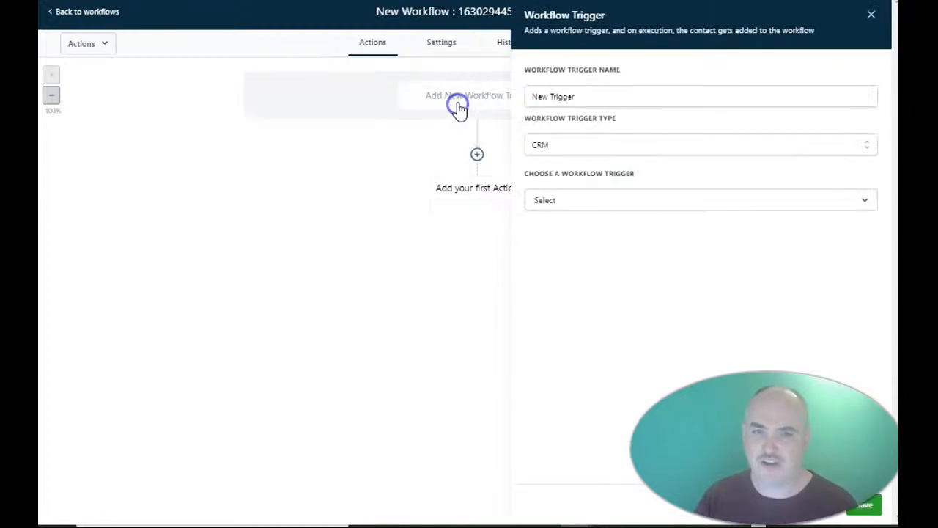
left_click(556, 98)
left_click_drag(618, 96, 331, 89)
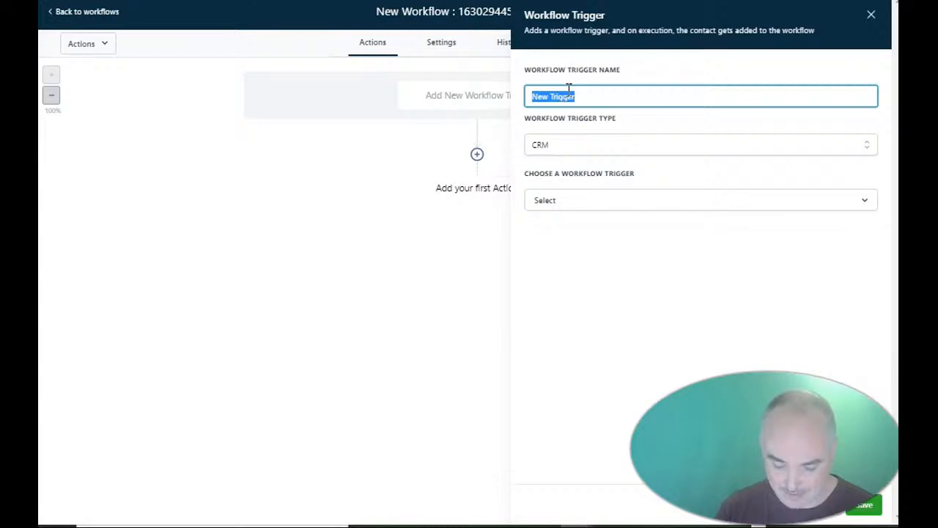
type("CONTACT TAG")
Keep CRM as the trigger type and choose Contact Tag as the workflow trigger.
left_click(570, 143)
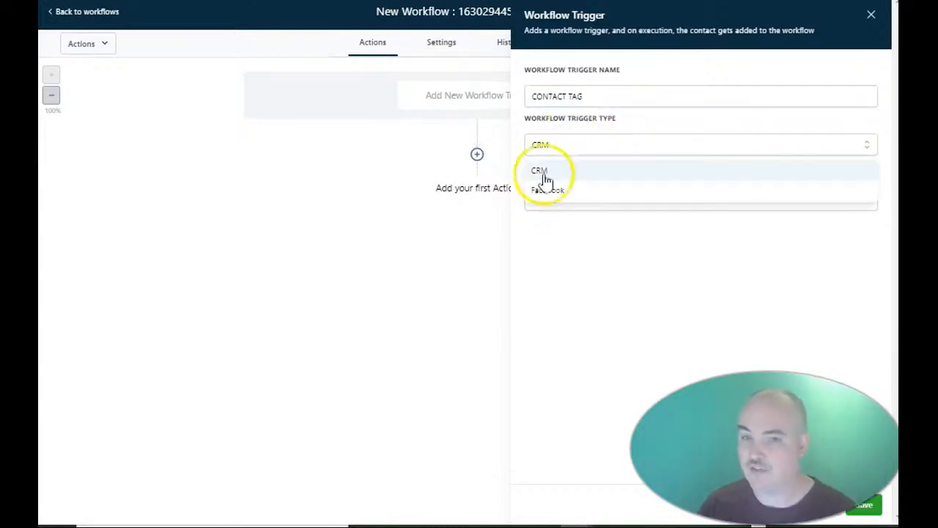
left_click(567, 232)
left_click(569, 202)
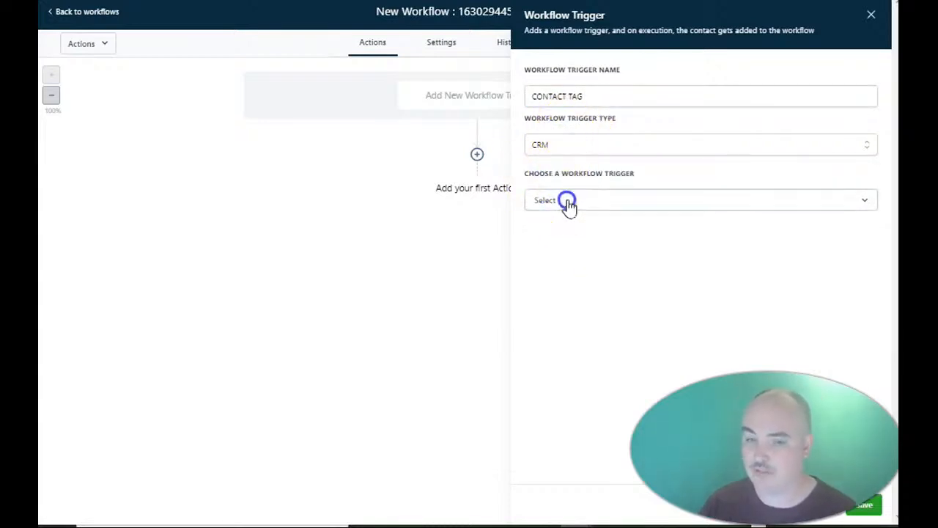
scroll(611, 304, "down", 4)
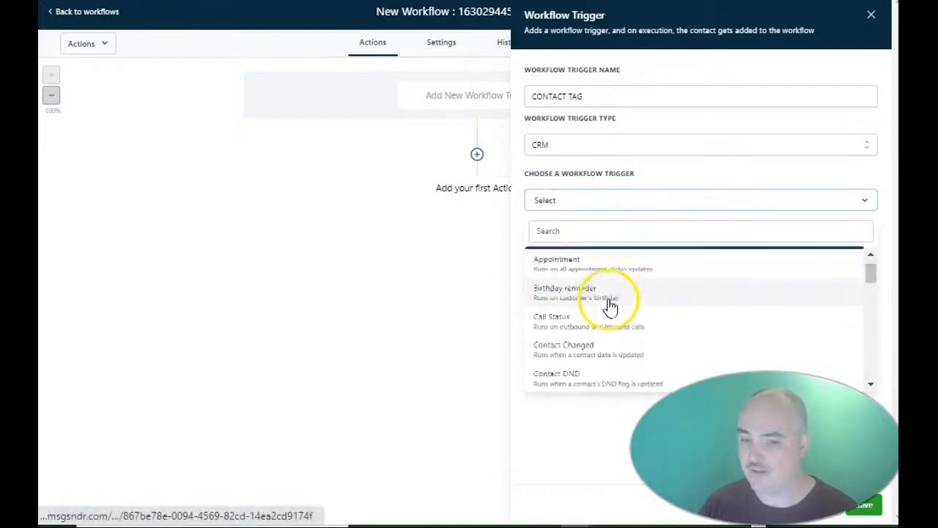
scroll(582, 307, "down", 15)
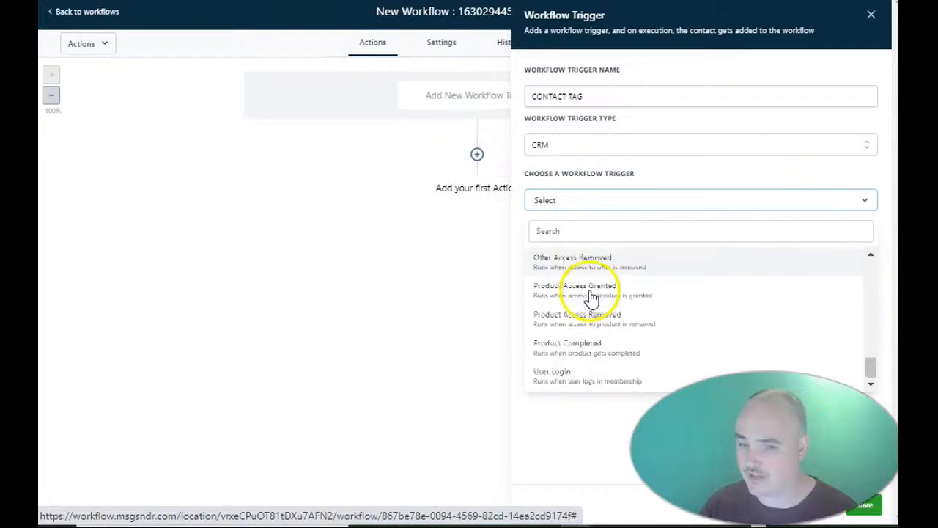
scroll(592, 297, "up", 10)
scroll(595, 303, "up", 5)
scroll(595, 303, "down", 2)
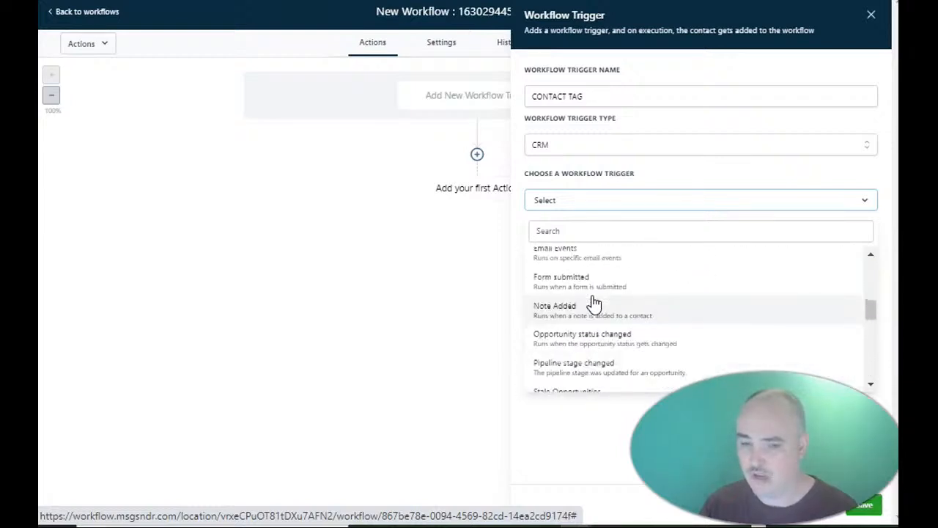
scroll(619, 293, "up", 3)
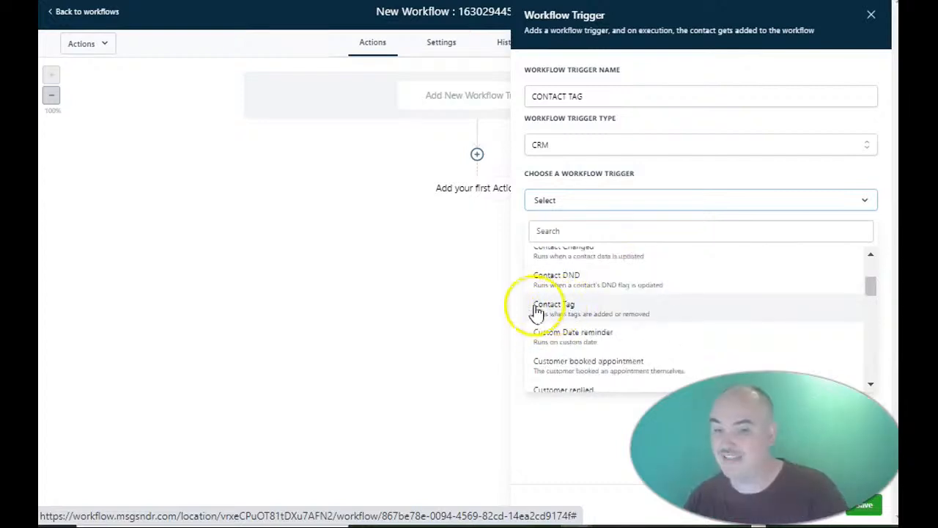
left_click(543, 312)
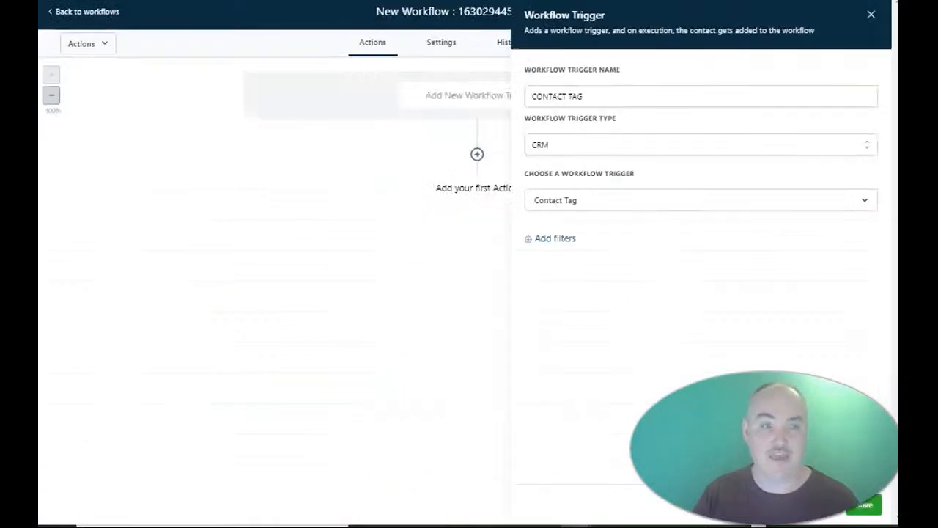
Add a Tag Added filter for the "gmb lead" tag to the trigger and save the trigger.
left_click(587, 202)
left_click(591, 206)
left_click(551, 238)
left_click(568, 253)
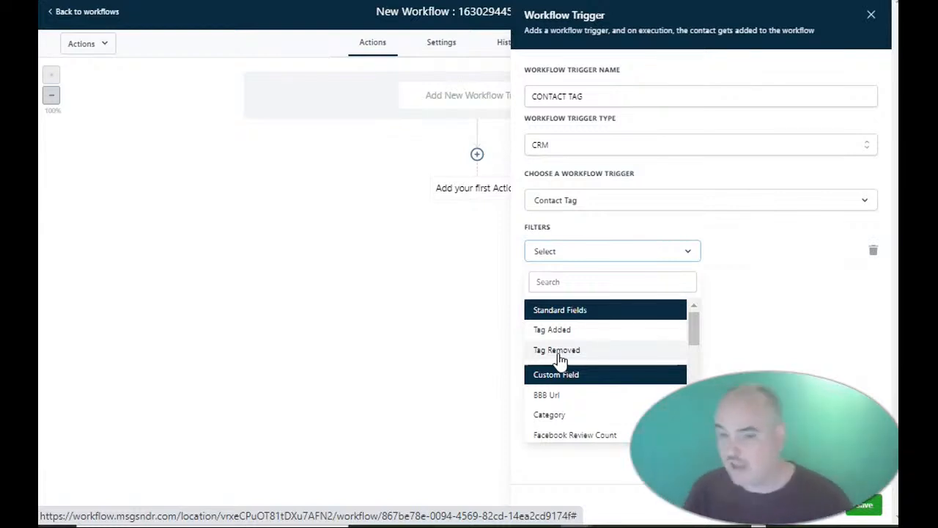
left_click(560, 331)
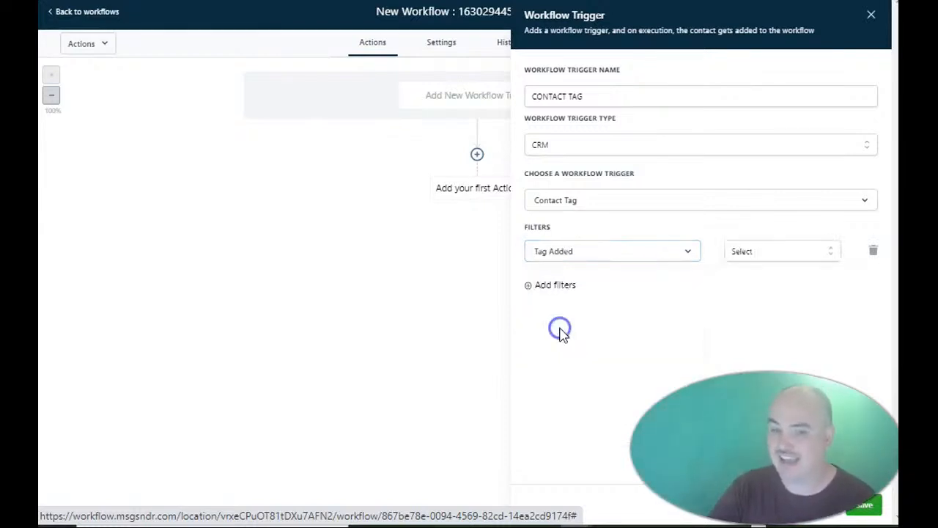
left_click(770, 255)
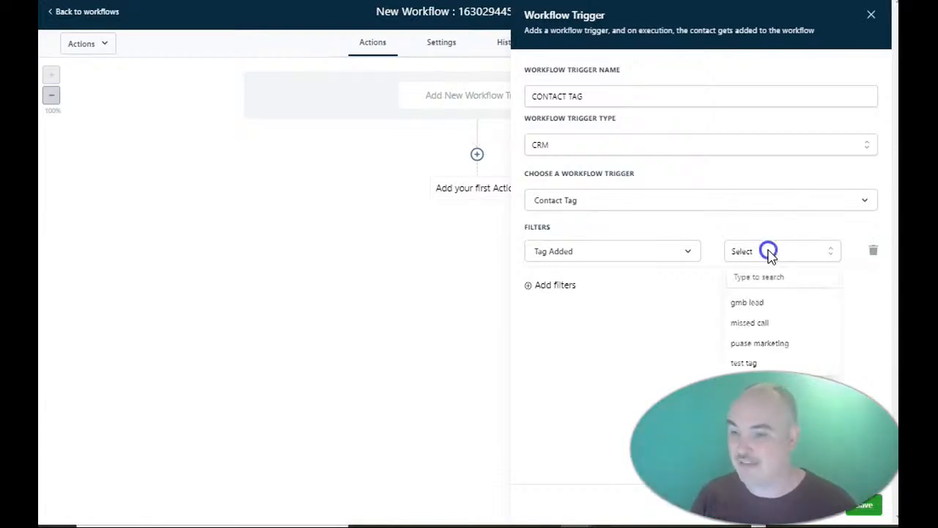
left_click(743, 305)
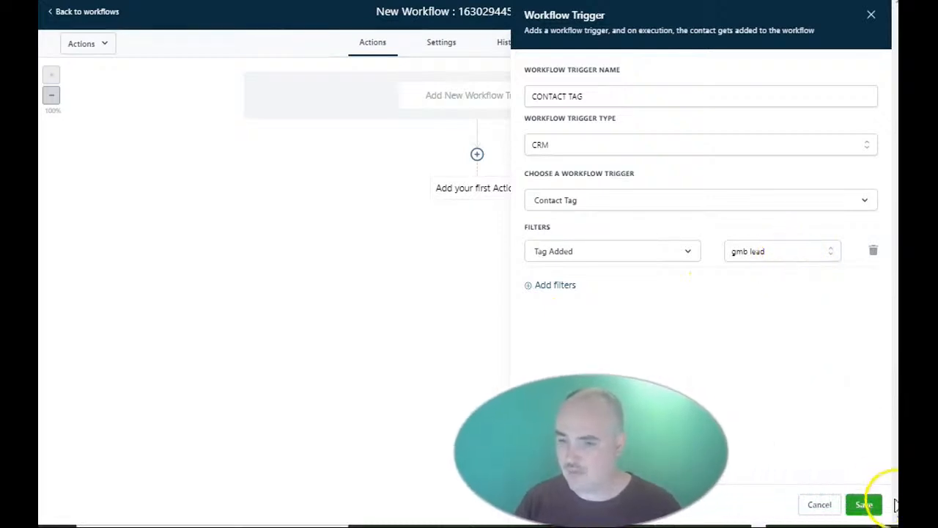
left_click(863, 504)
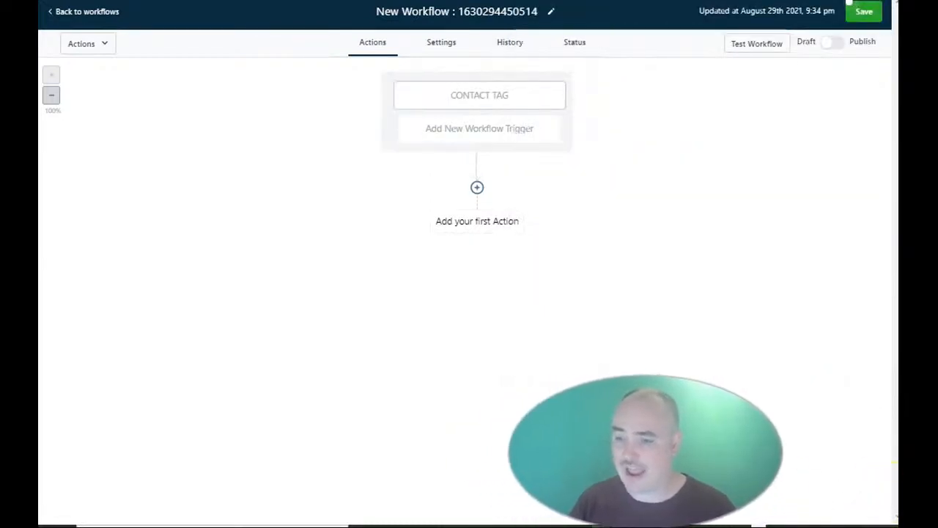
left_click(467, 102)
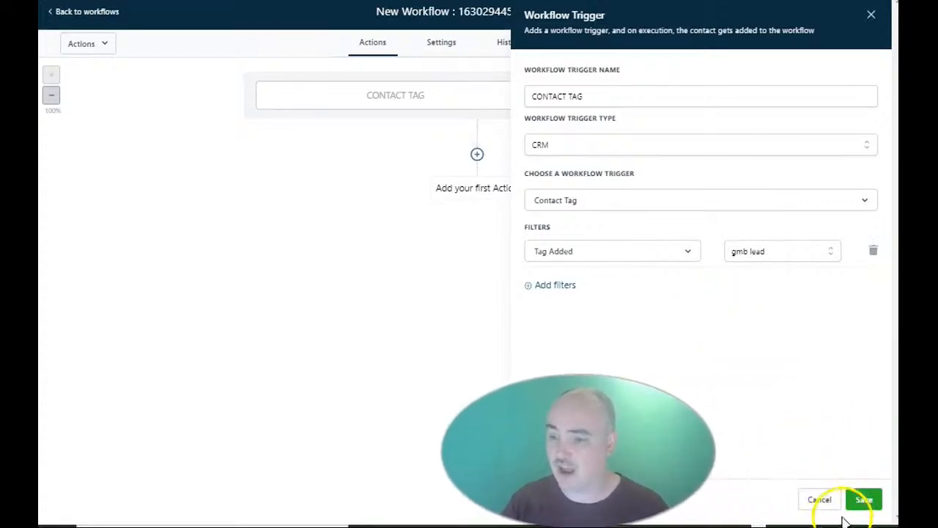
left_click(858, 501)
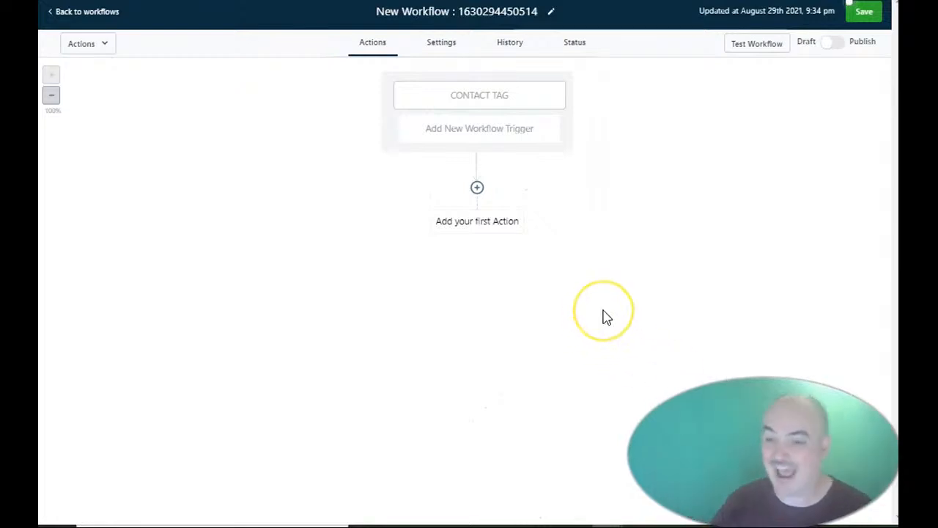
Add a Send Email action as the workflow's first action and set its from name to "TEST GUY".
left_click(477, 189)
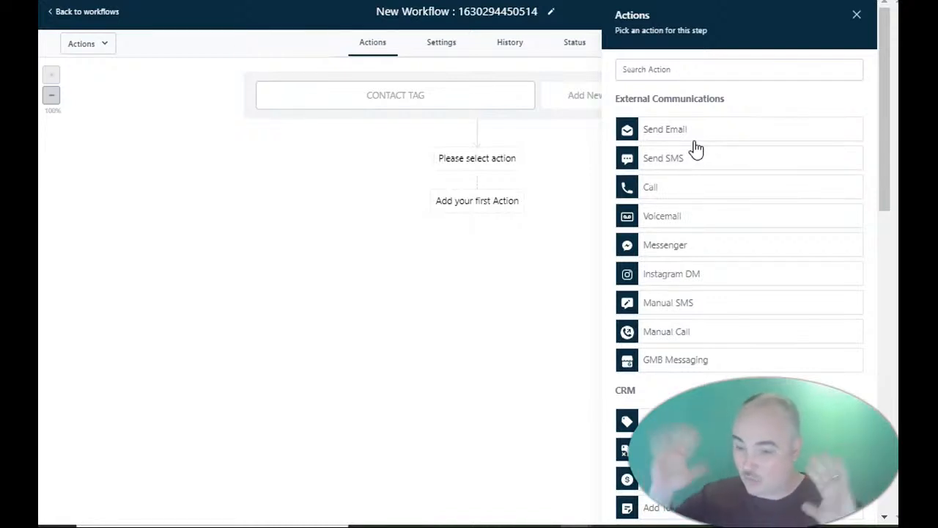
left_click(653, 132)
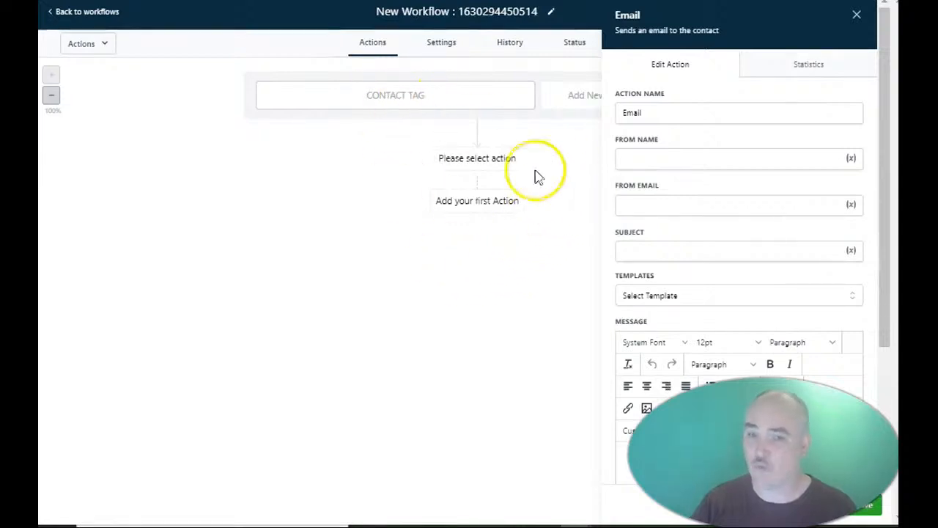
left_click(648, 160)
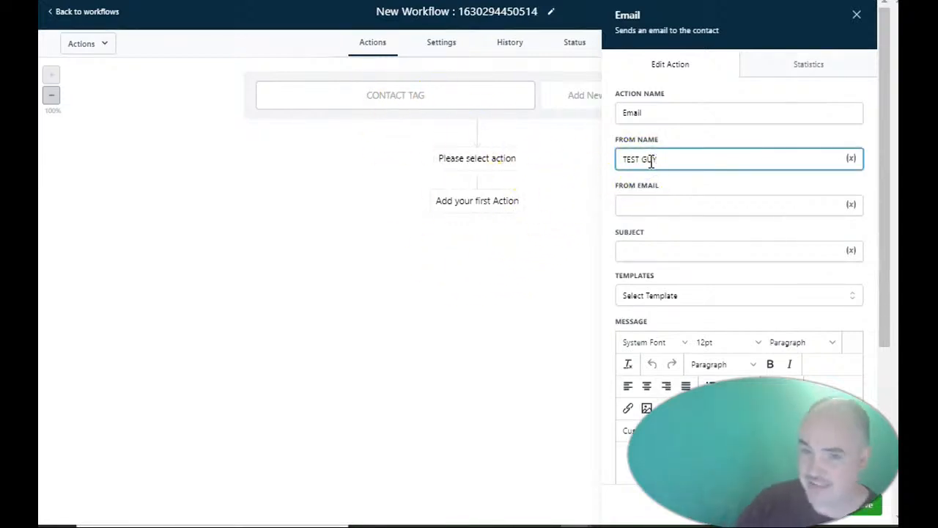
left_click(692, 203)
left_click(579, 214)
Set the email subject to "Reaching Out To Get You Customers".
left_click(685, 248)
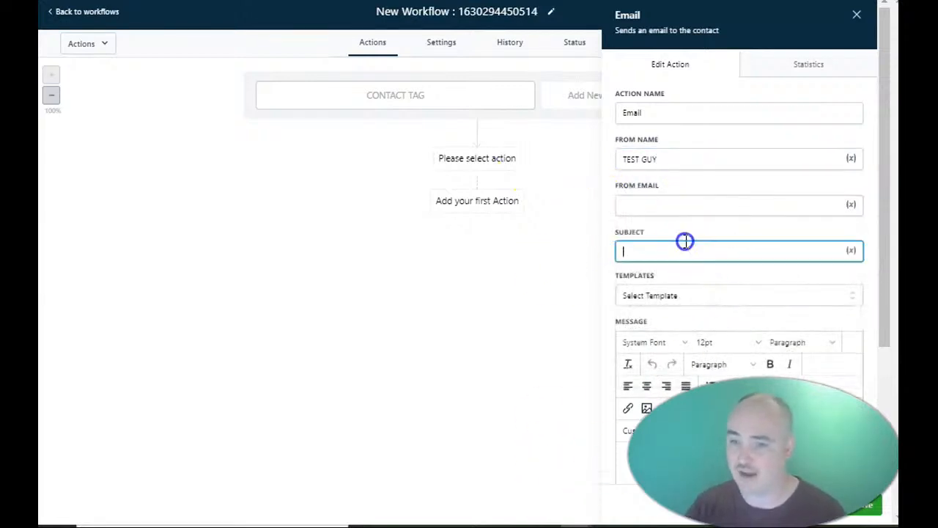
type("Reaching Out To Get YOu Customers")
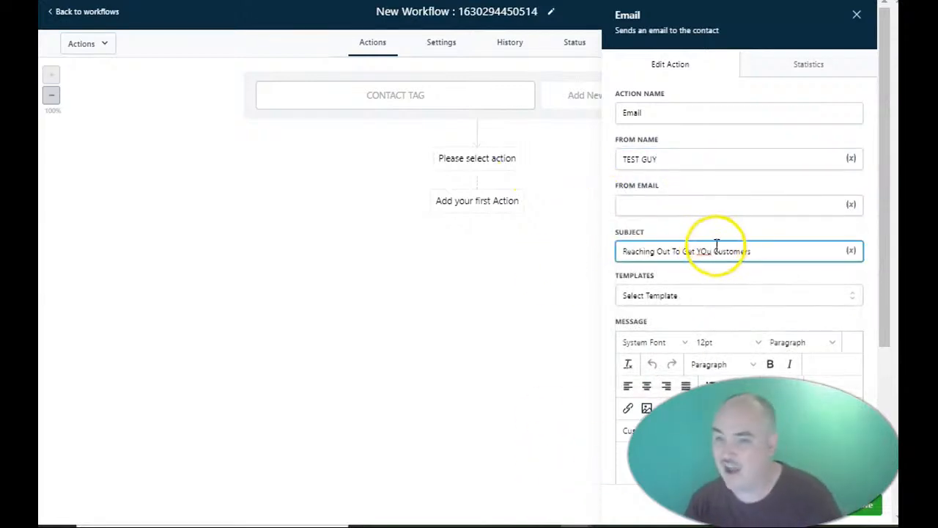
key("BackSpace")
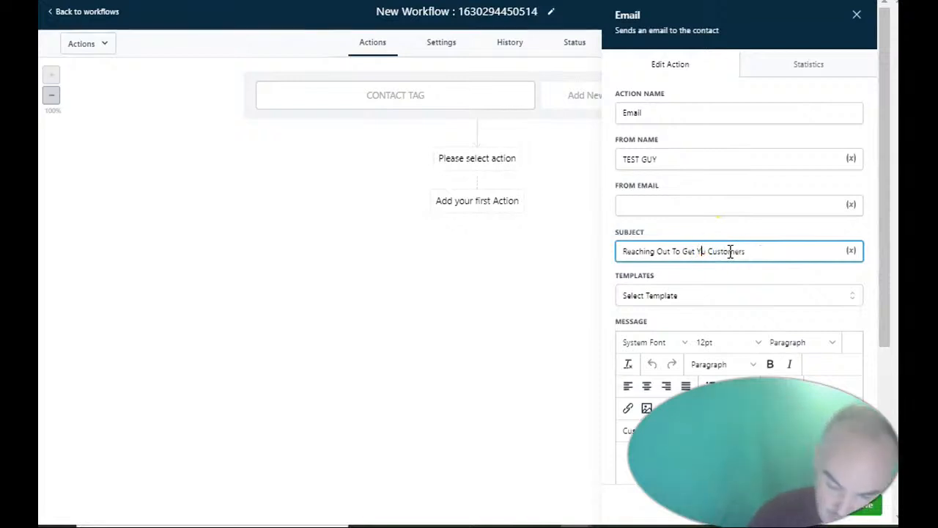
type("ou")
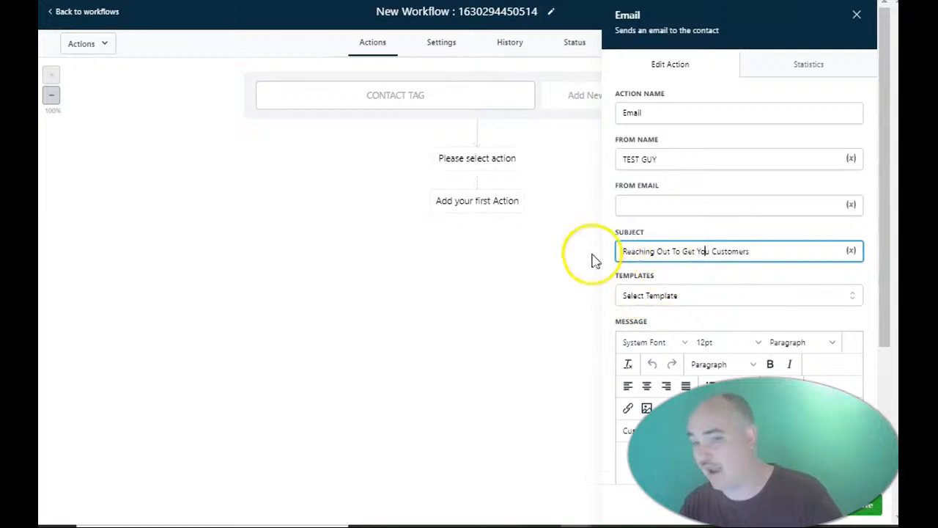
left_click_drag(758, 252, 227, 236)
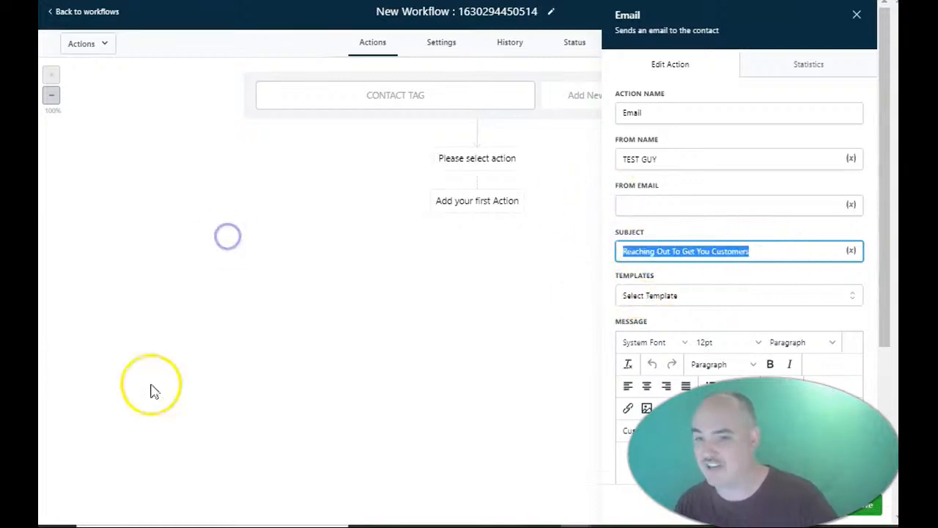
left_click_drag(785, 254, 618, 260)
left_click(607, 252)
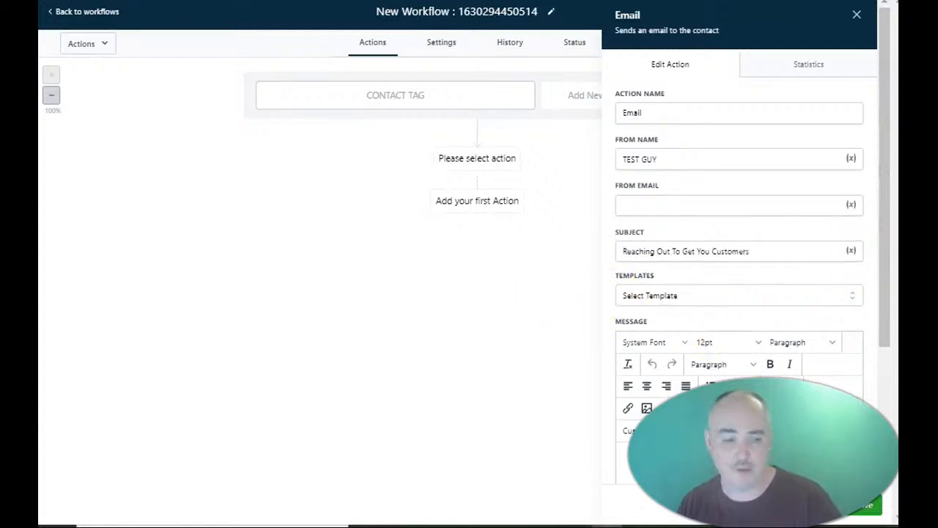
Start the email message with "Hi" followed by the contact's Company Name custom value.
scroll(708, 220, "down", 3)
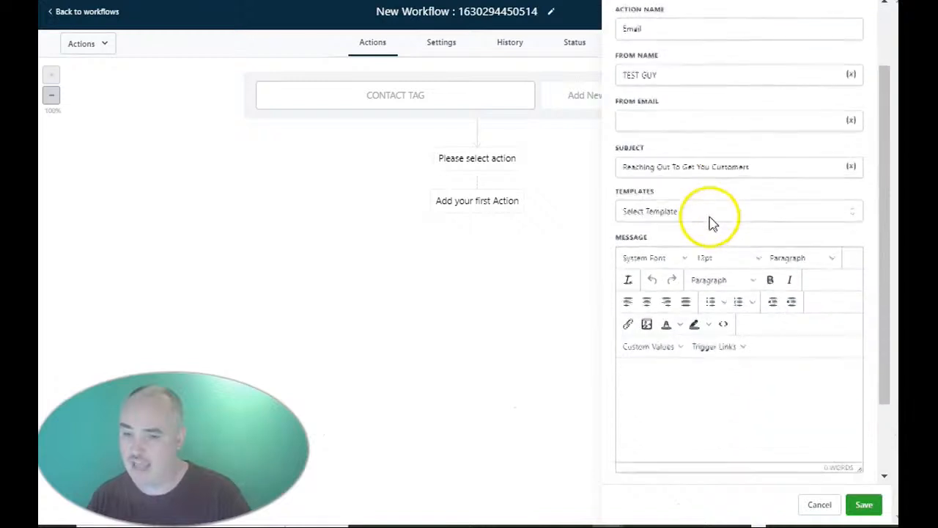
left_click(674, 286)
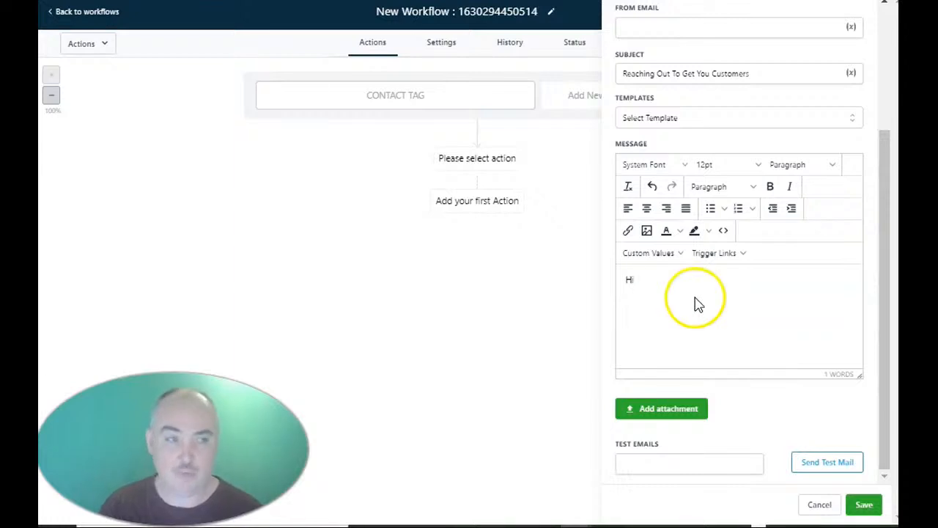
left_click(680, 255)
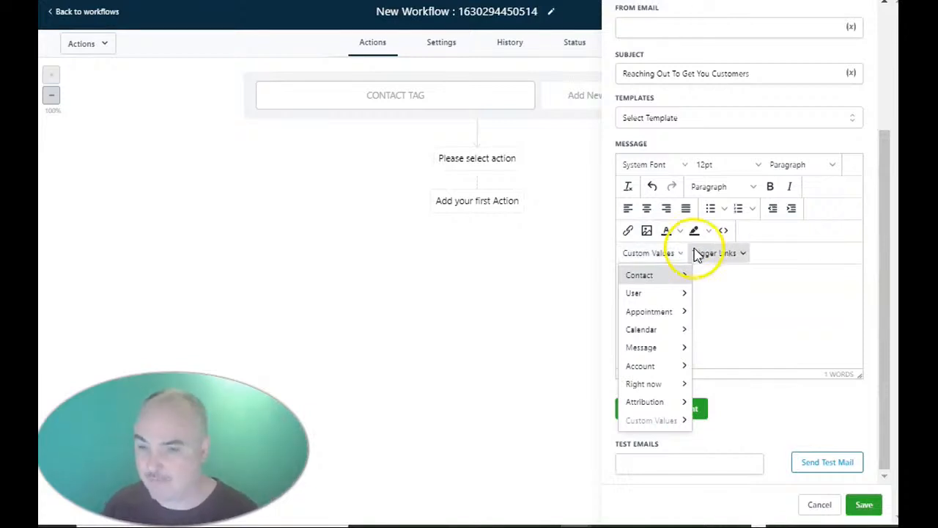
mouse_move(652, 283)
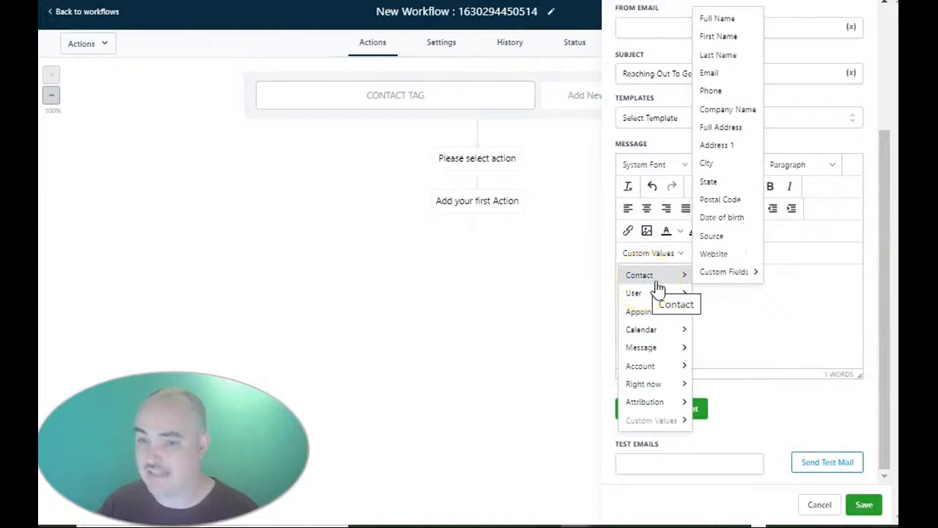
left_click(730, 112)
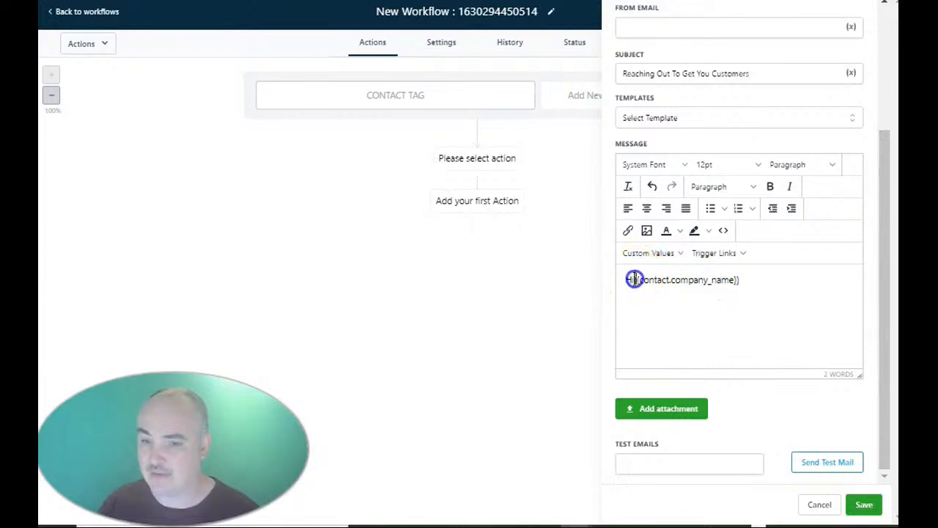
Finish the greeting with a comma and add "We have info about your location at" followed by the contact's Full Address custom value.
left_click(760, 279)
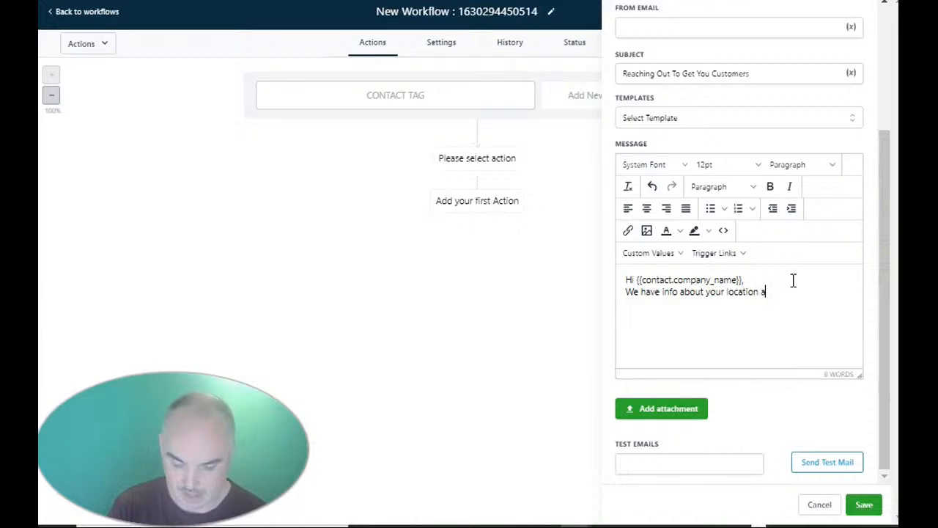
left_click(676, 254)
left_click(676, 275)
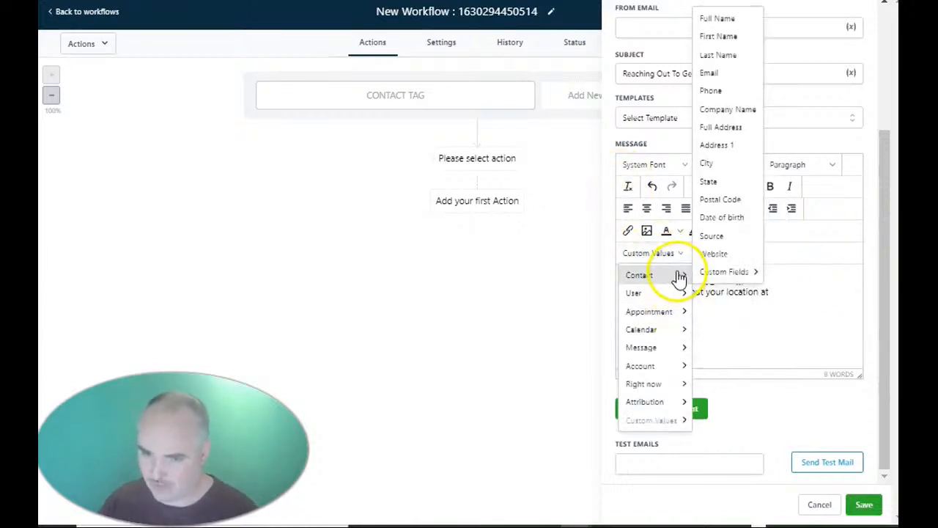
left_click(726, 127)
key("Return")
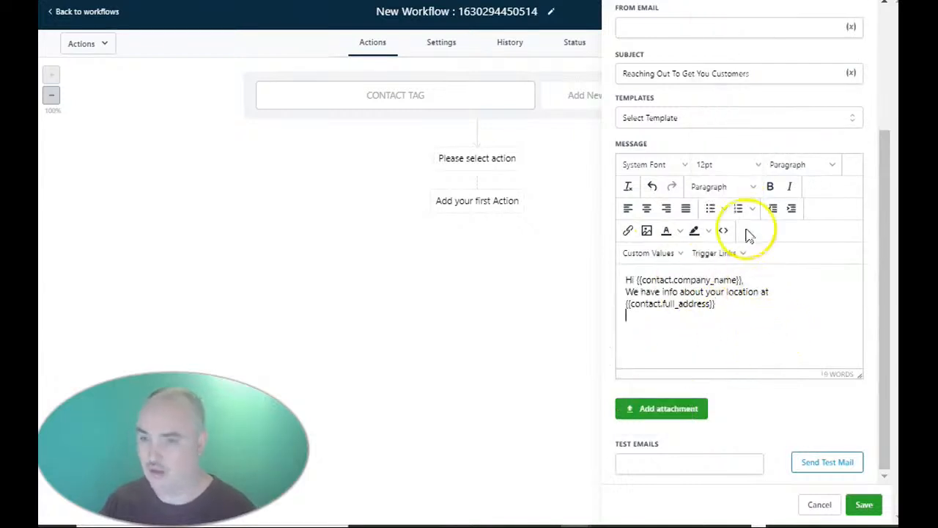
Add the contact's City and State custom values on separate lines and start a new paragraph with "We see you have".
left_click(679, 253)
left_click(682, 255)
left_click(733, 185)
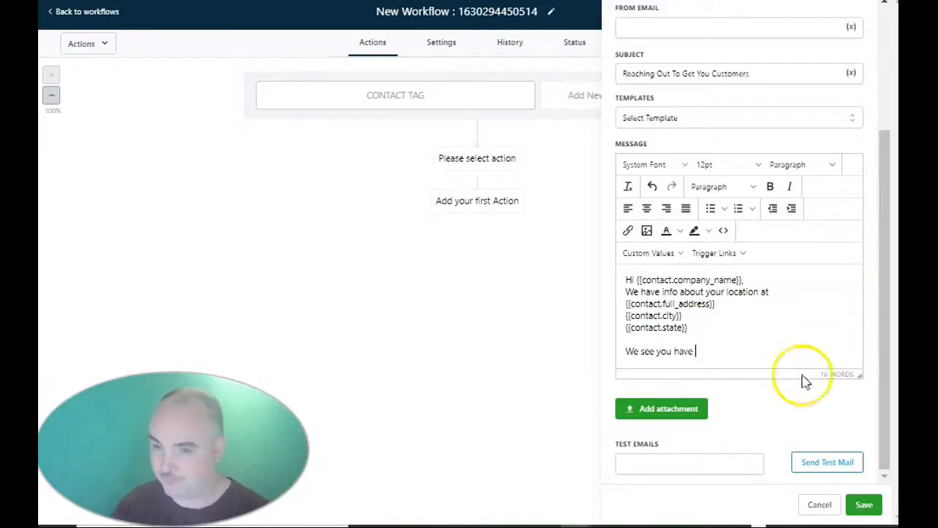
Insert the contact's Google Review Count custom field after "We see you have" and continue the sentence with "Reviews and are ranked".
left_click(678, 253)
mouse_move(663, 277)
mouse_move(733, 273)
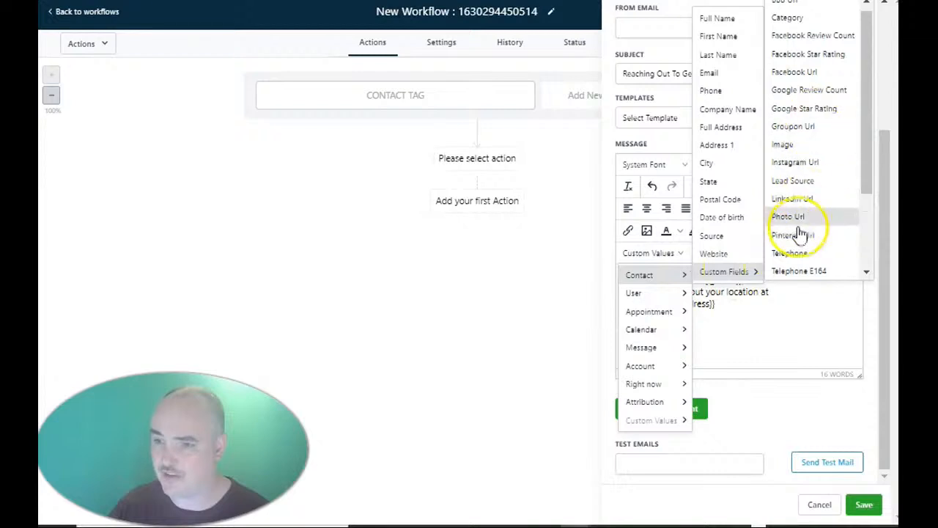
scroll(806, 147, "down", 2)
scroll(827, 165, "down", 1)
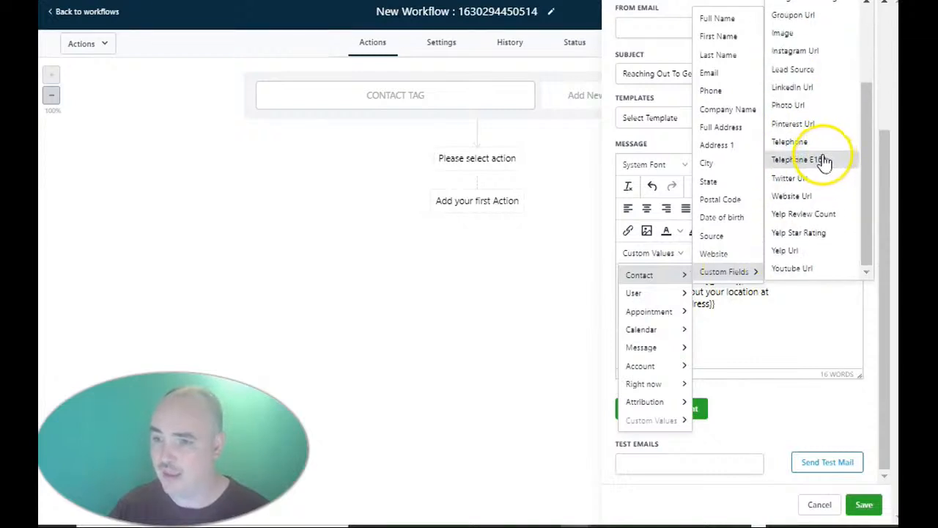
scroll(817, 132, "up", 3)
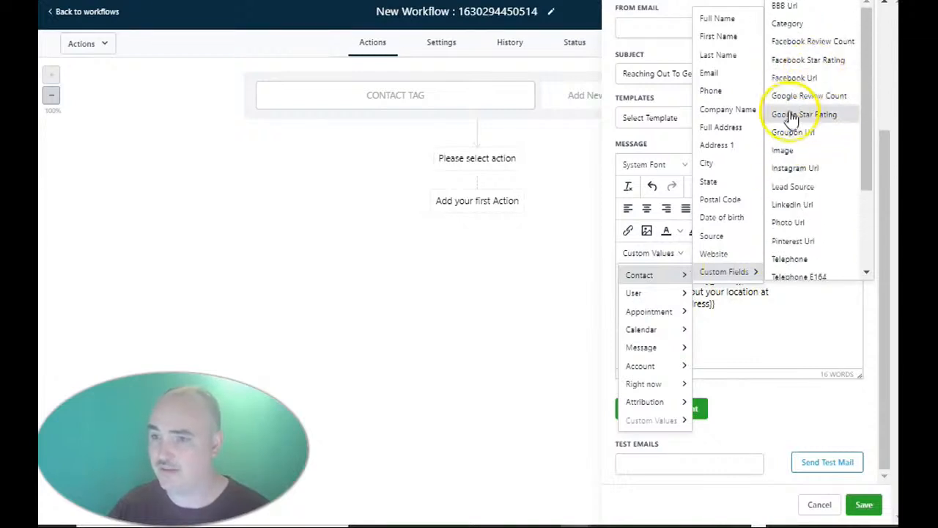
left_click(792, 96)
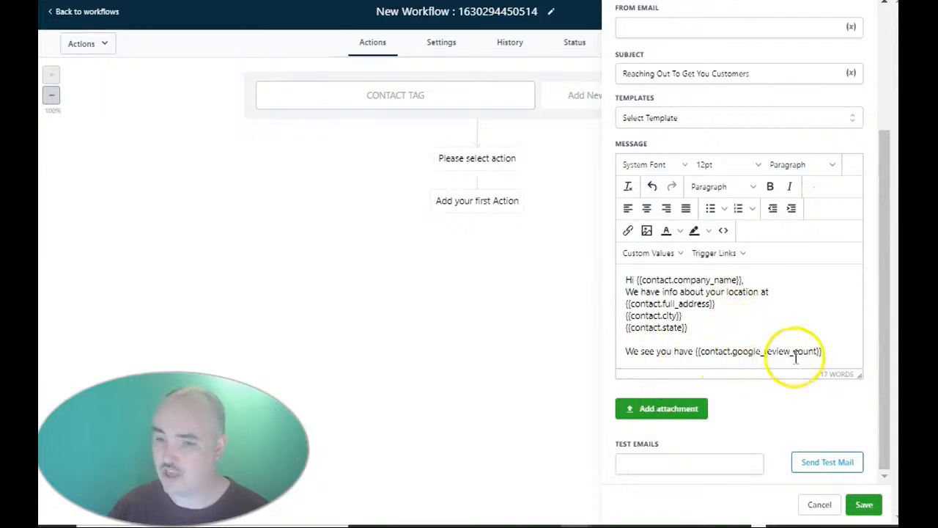
type("Review")
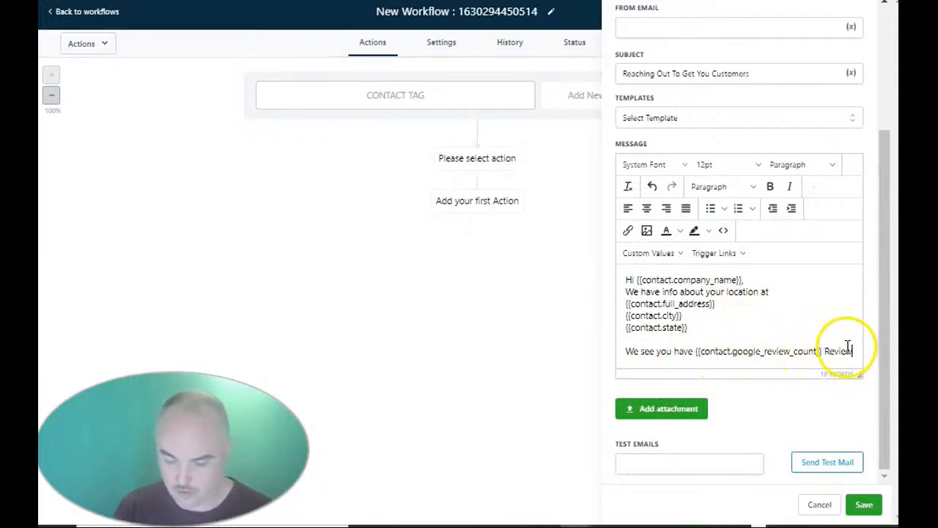
type("s and are")
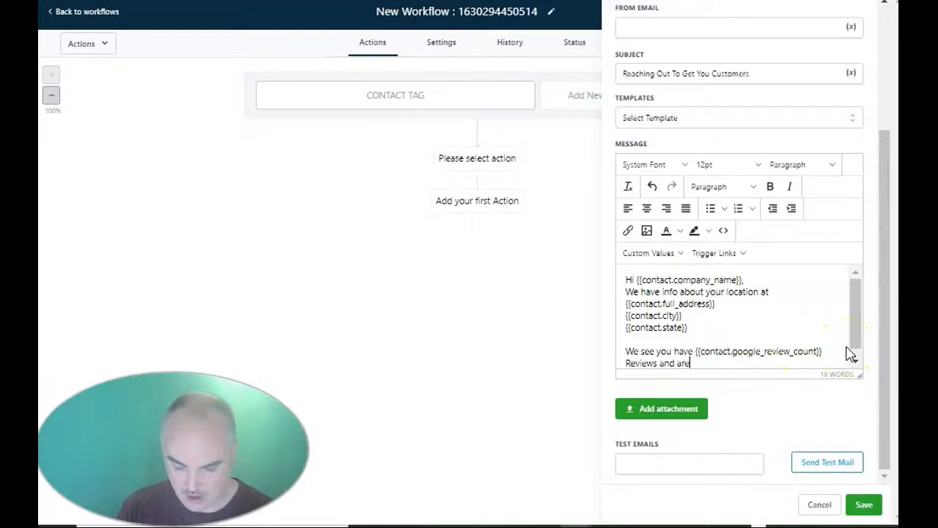
type(" ranked")
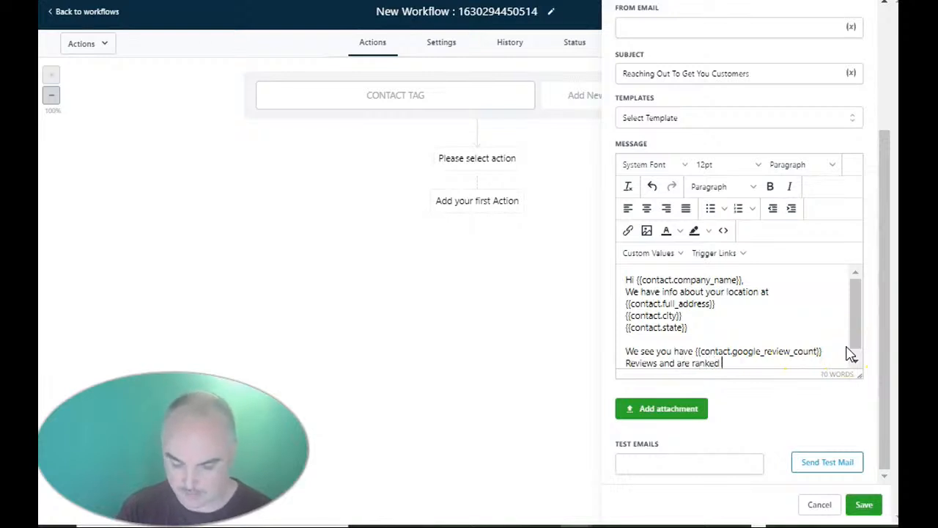
Insert the contact's Google Star Rating custom field after "ranked" and write "Out of 5 Stars" on the next line.
left_click(680, 252)
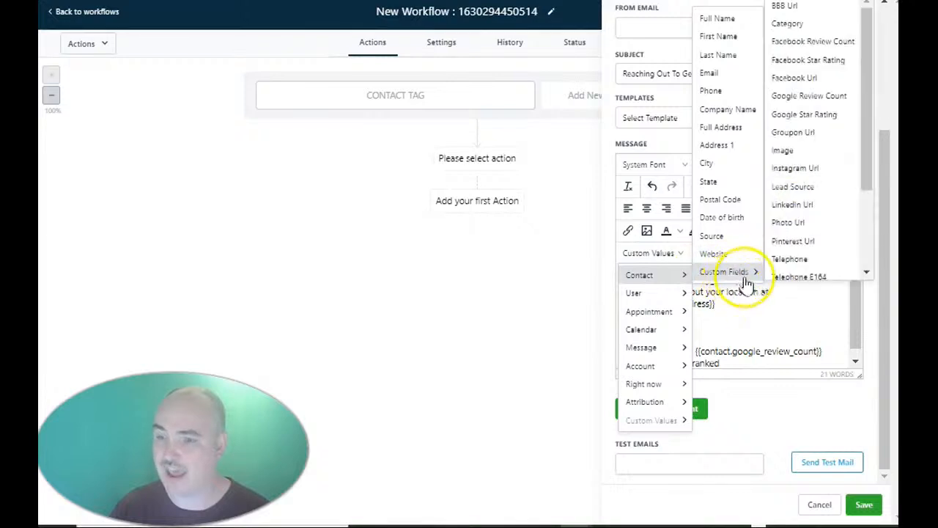
left_click(821, 114)
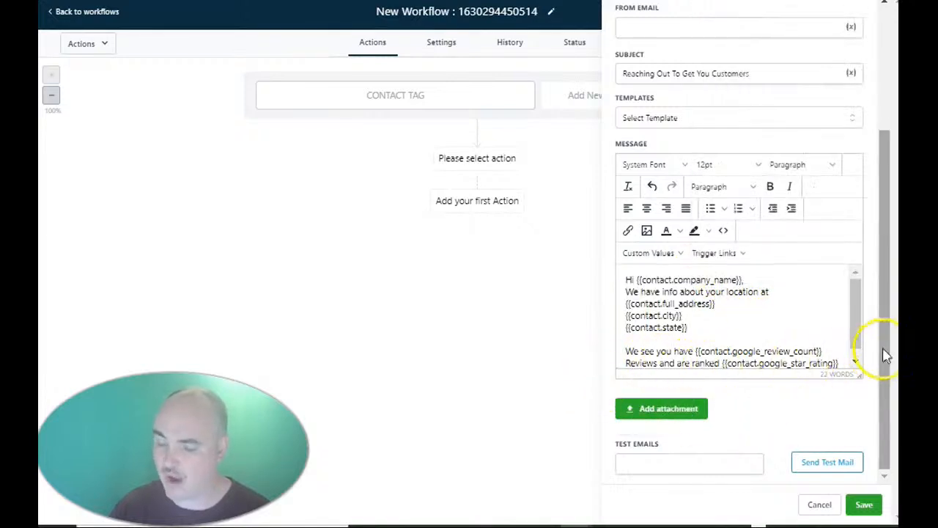
key("Return")
type("Out of")
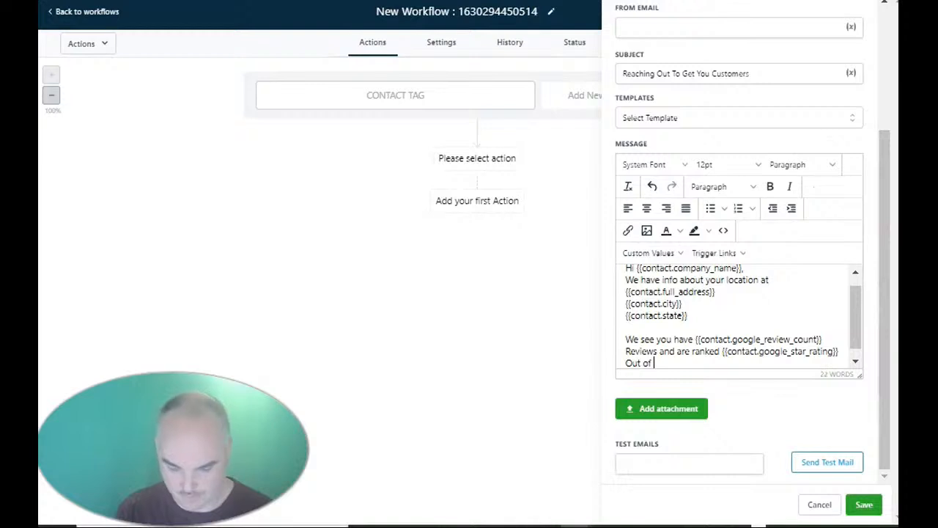
type(" 5 Star")
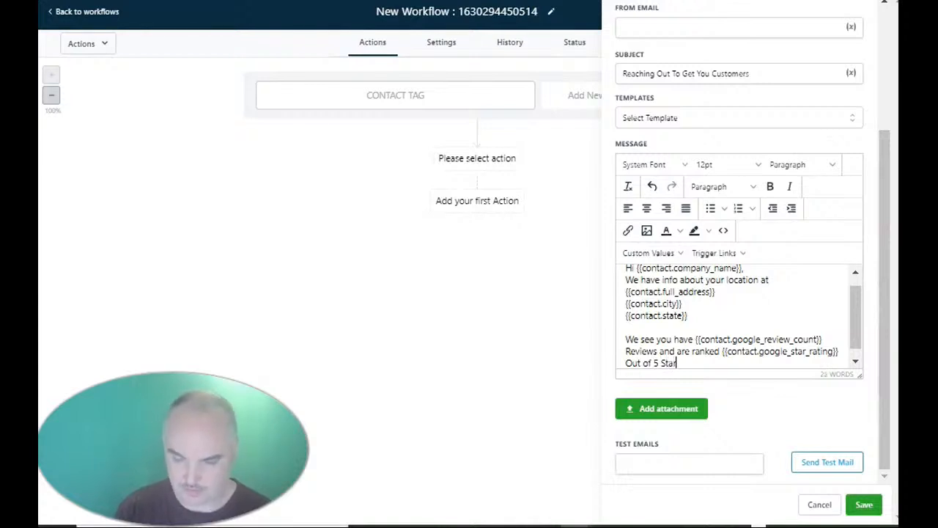
type("s")
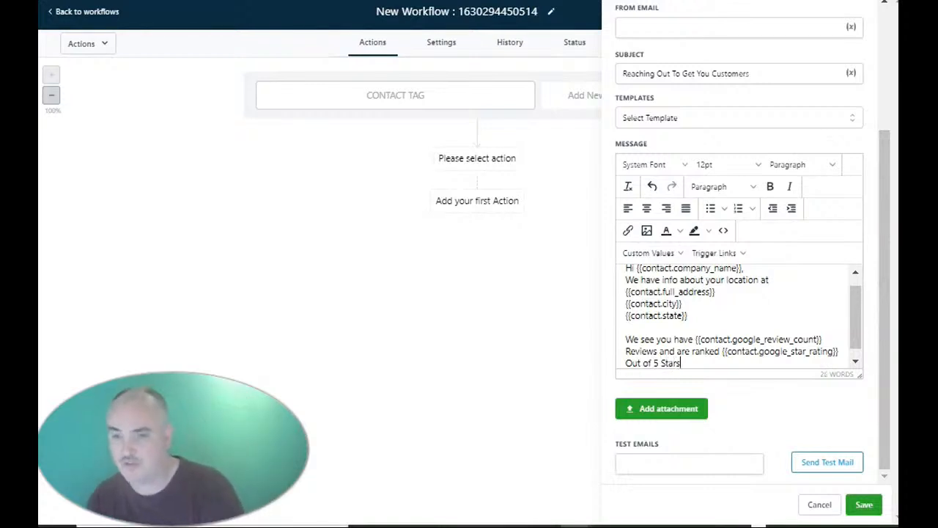
left_click(677, 253)
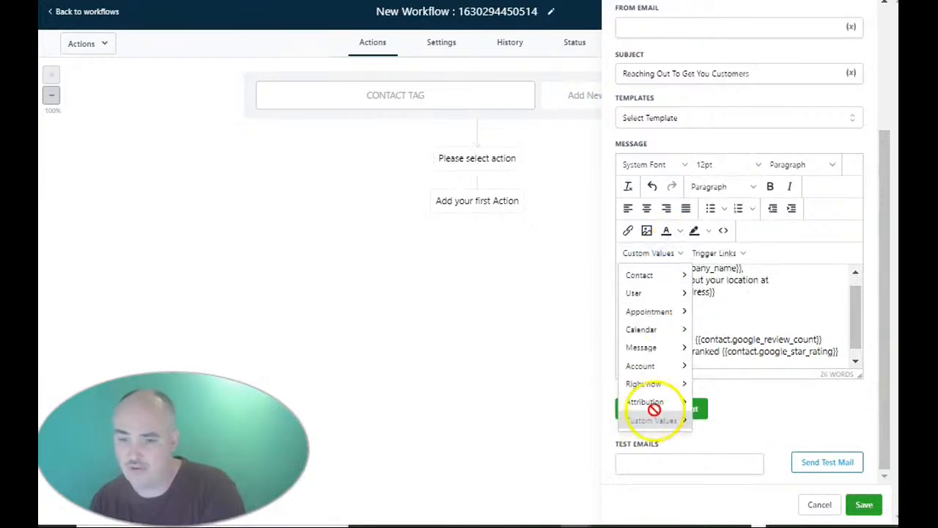
mouse_move(652, 336)
mouse_move(658, 277)
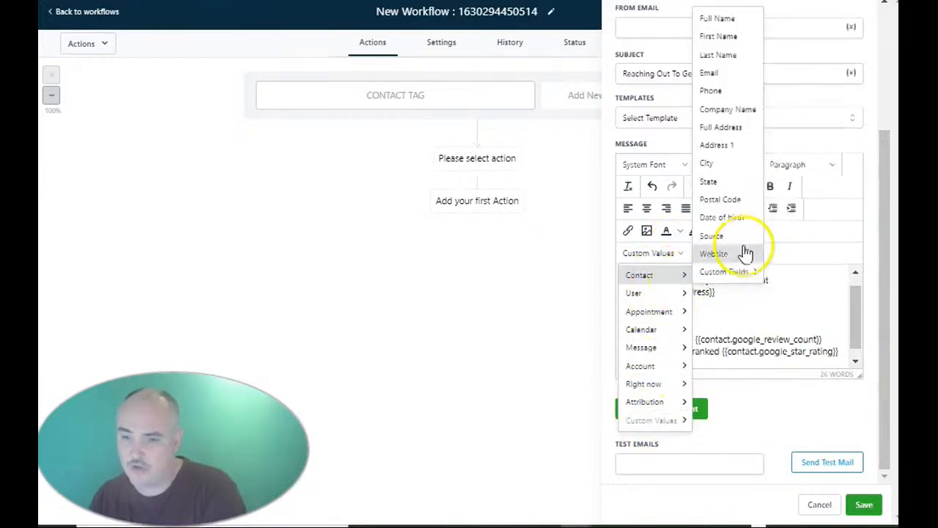
mouse_move(740, 277)
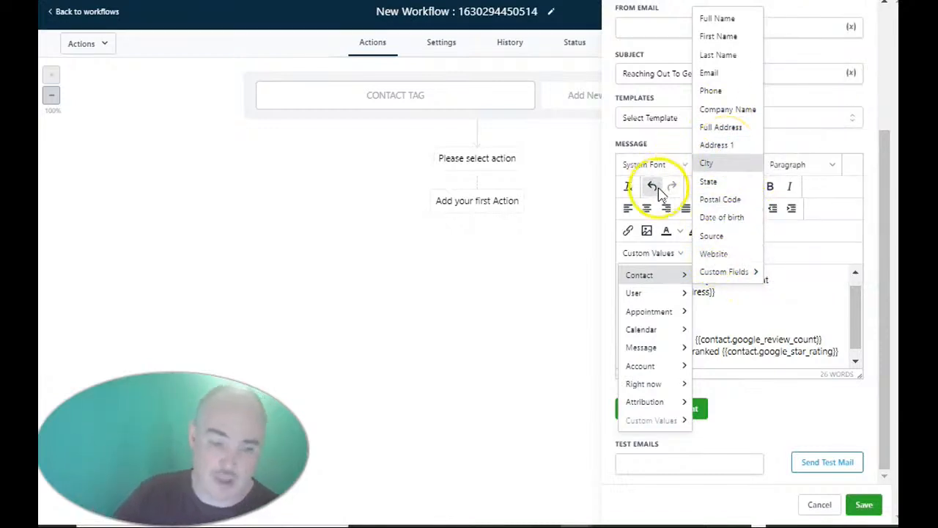
left_click(836, 346)
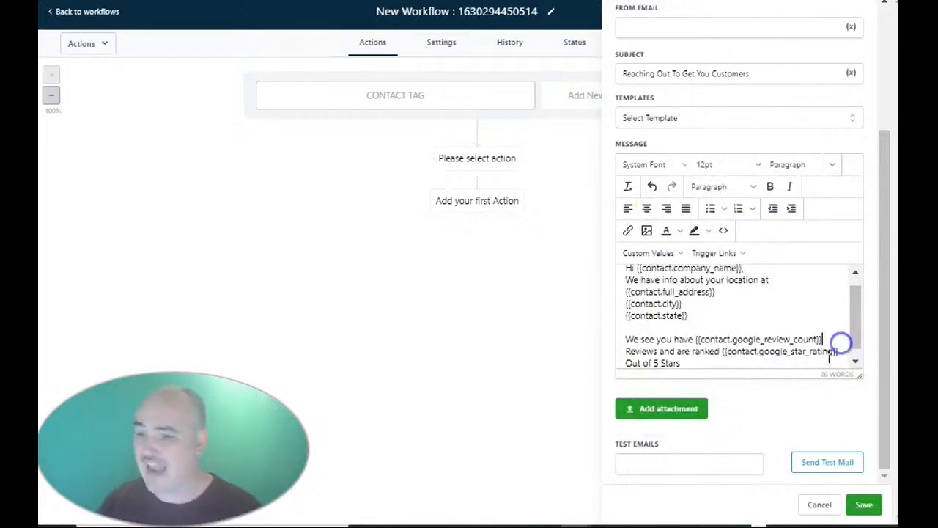
scroll(665, 343, "down", 1)
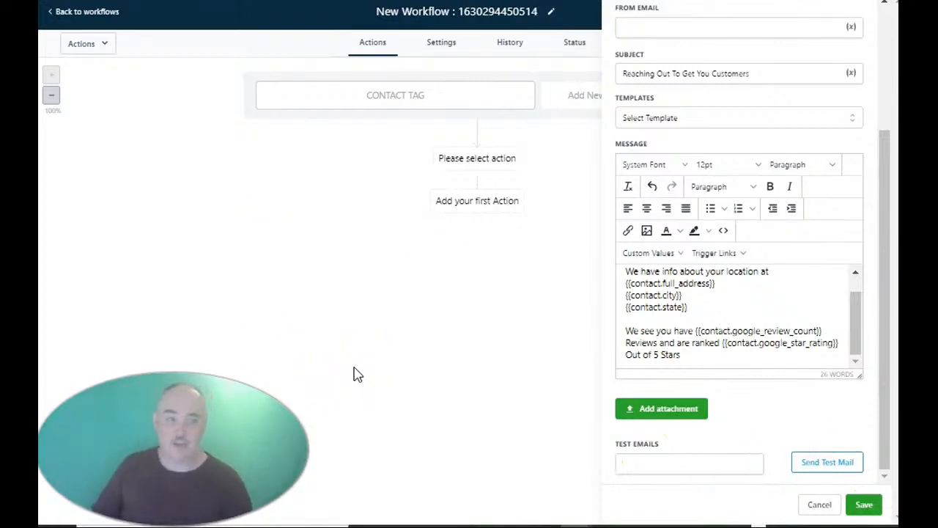
Save the email action, rename it "Initial Outreach To GMB Email" and save the new name.
left_click(865, 506)
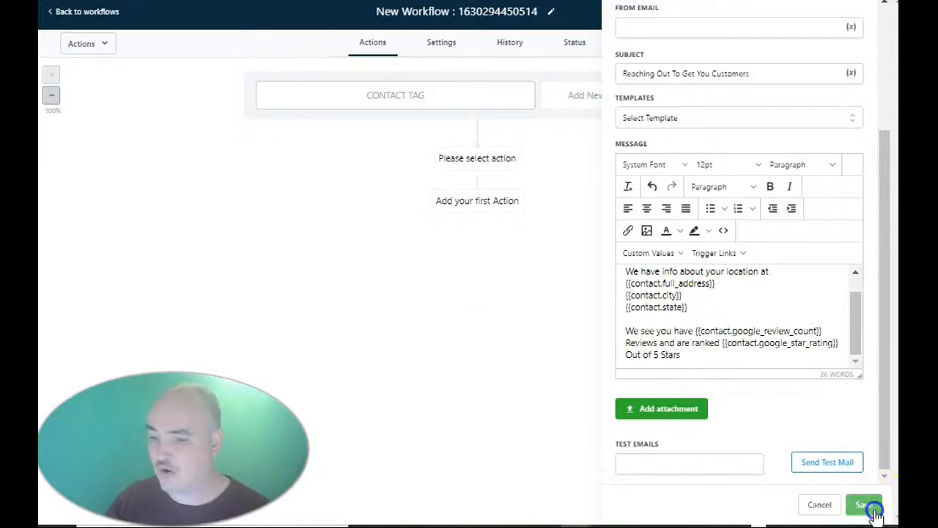
left_click(466, 222)
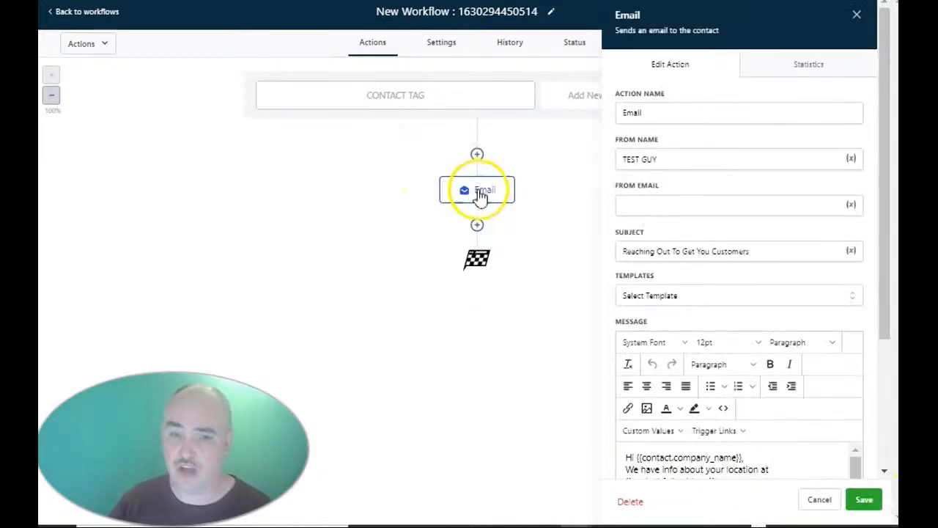
left_click(623, 112)
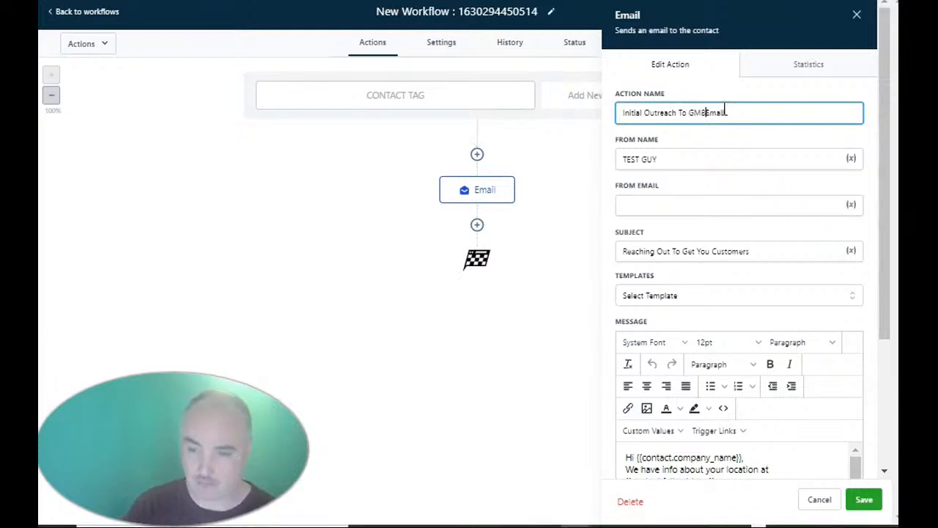
left_click(864, 499)
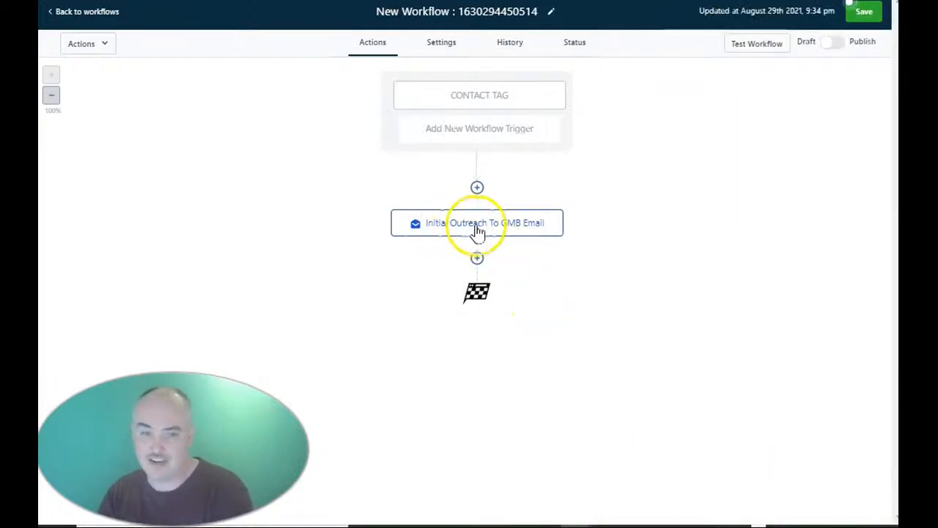
Add a Wait action after the outreach email and set its time delay to 1 day.
left_click(478, 258)
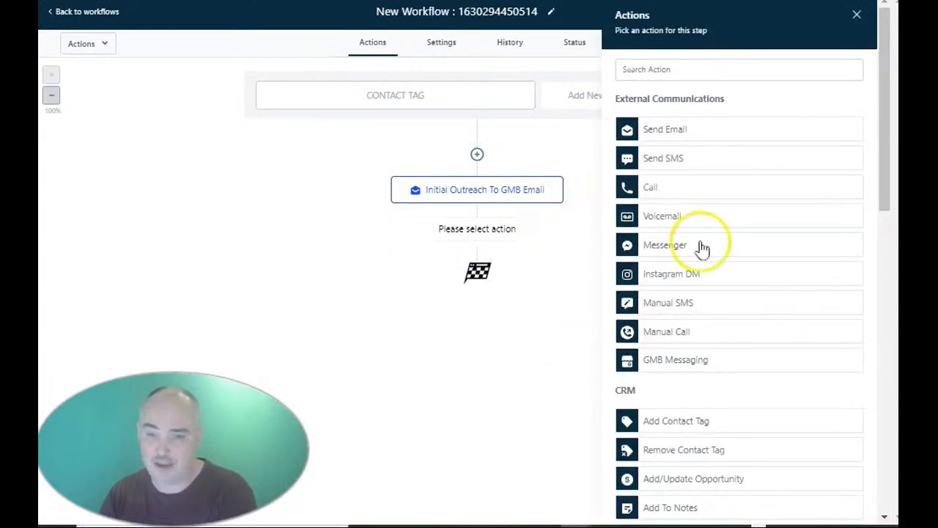
scroll(810, 370, "down", 5)
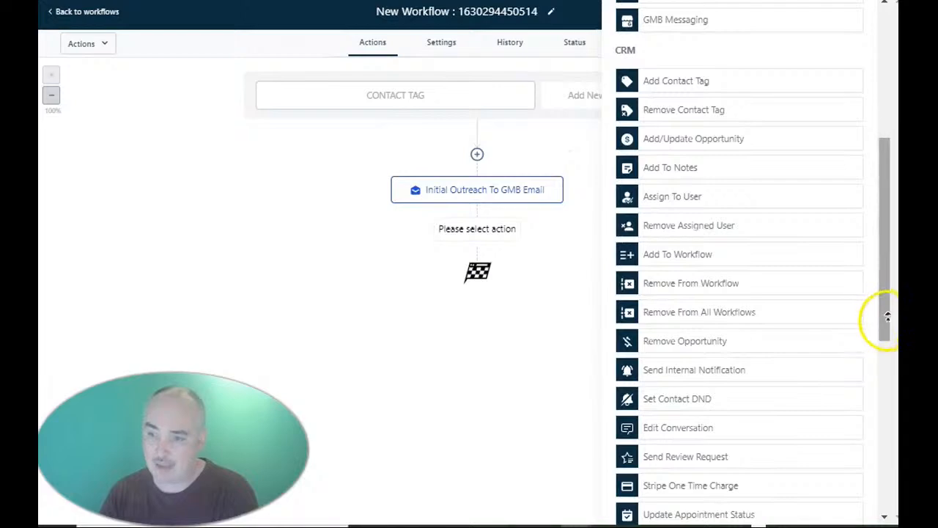
left_click_drag(890, 328, 876, 381)
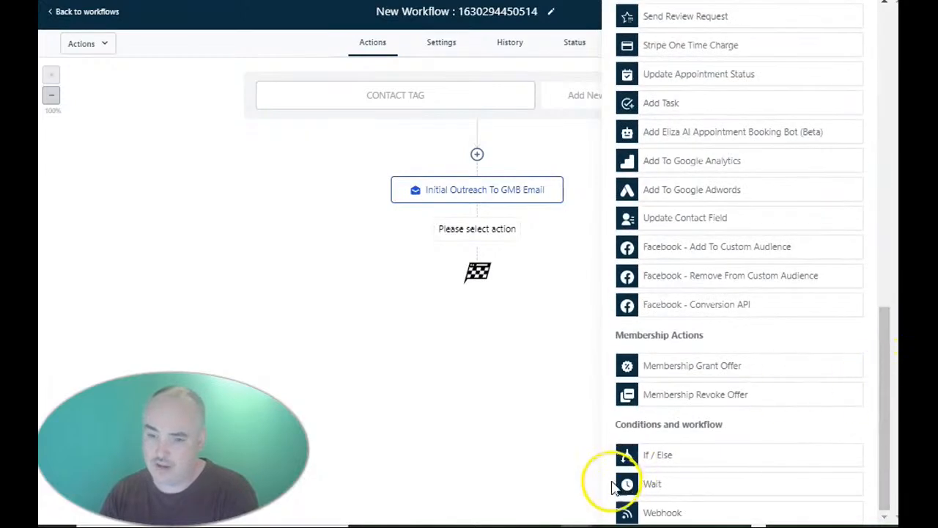
left_click(650, 482)
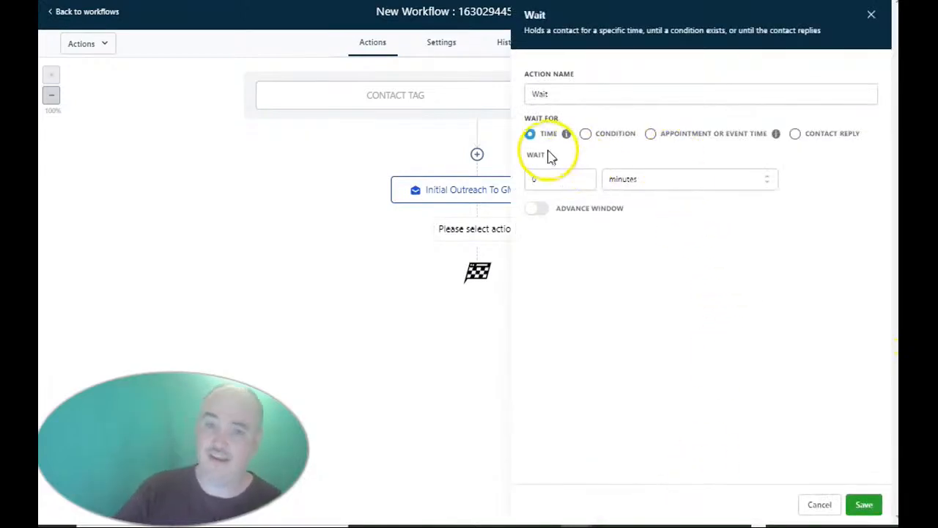
left_click(623, 179)
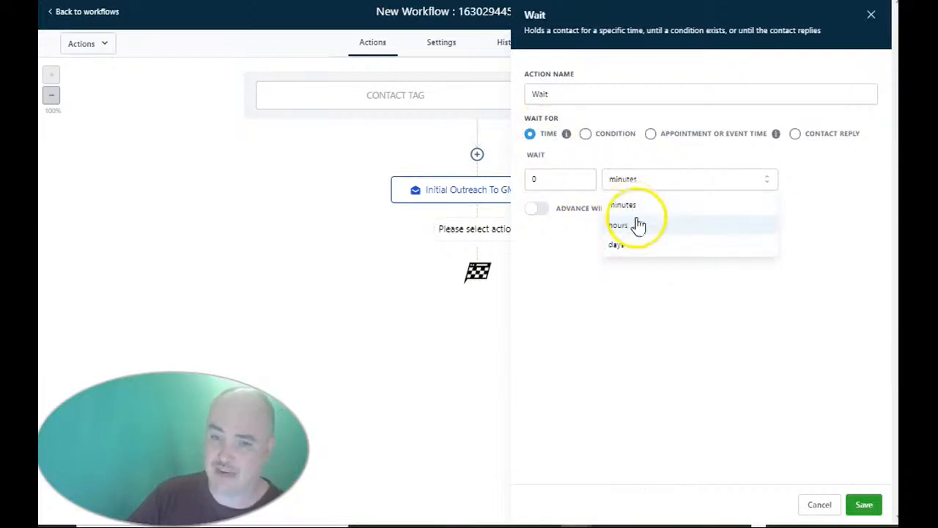
left_click(623, 244)
left_click_drag(554, 180, 495, 180)
type("1")
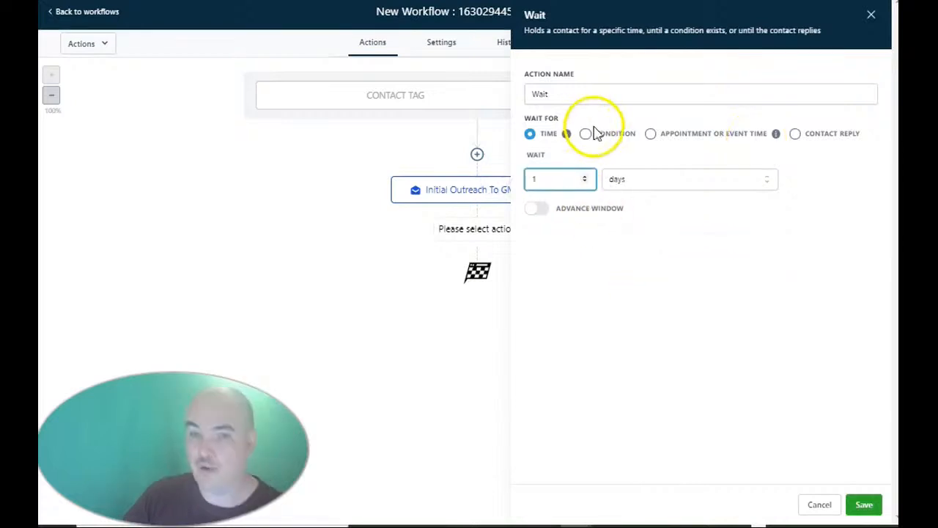
Examine the wait action's Condition, Appointment or Event Time and Contact Reply options, and return to Time.
left_click(585, 135)
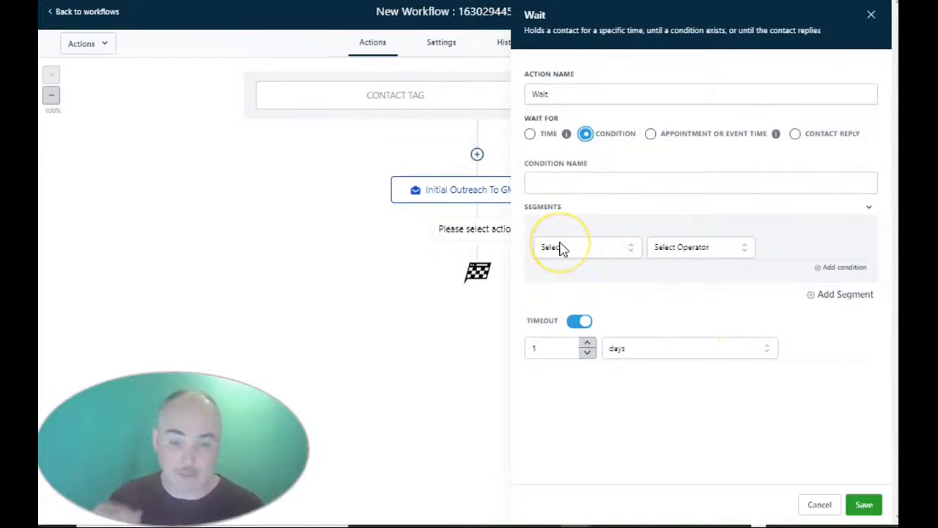
left_click(650, 134)
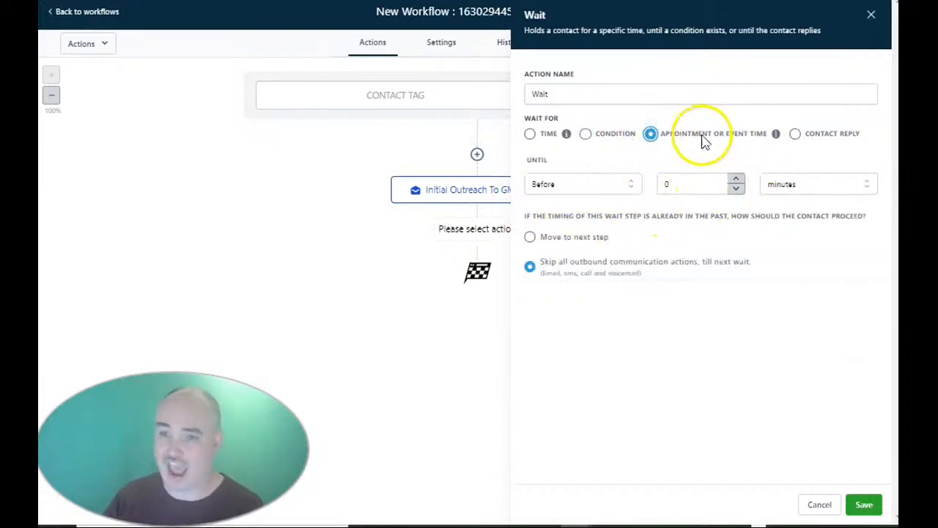
left_click(797, 136)
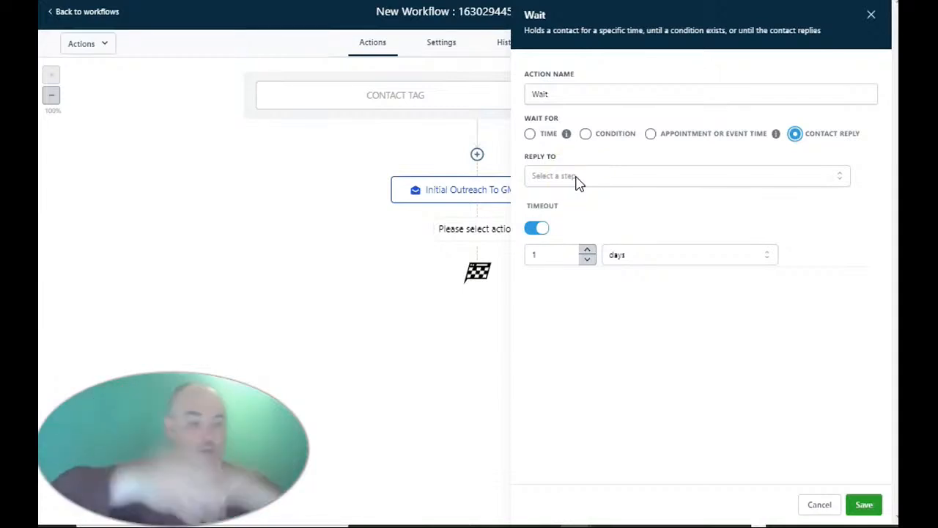
left_click(530, 133)
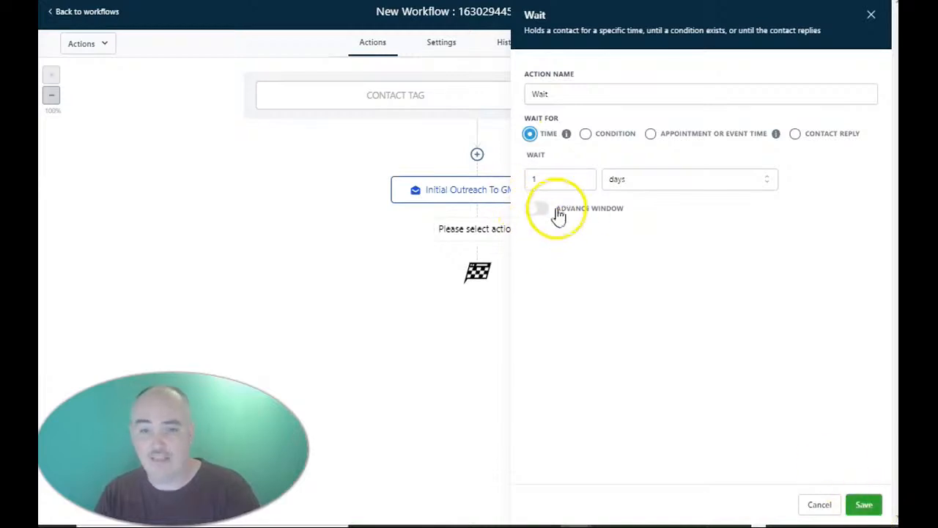
Enable the wait's advance window and set its resume hours to start from 07:00 AM.
mouse_move(635, 211)
left_mouse_down()
mouse_move(559, 211)
mouse_move(627, 211)
left_mouse_up()
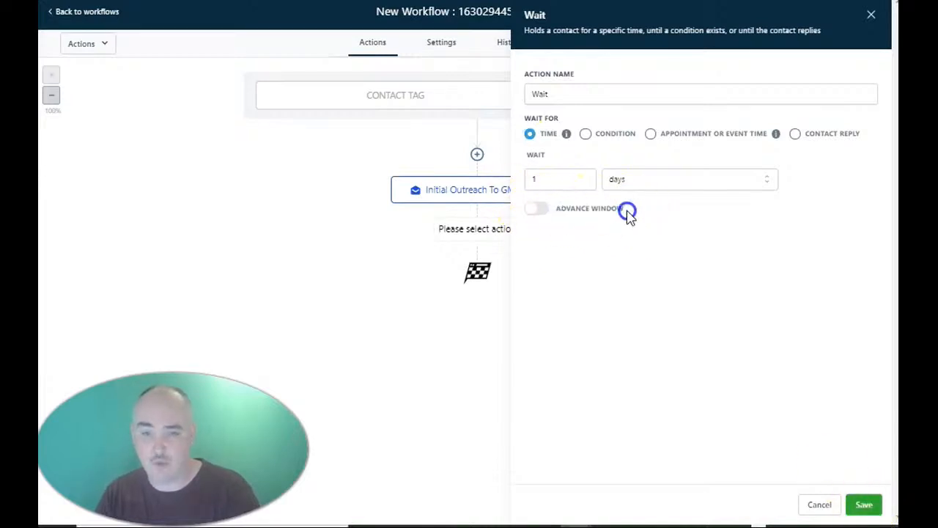
left_click(537, 209)
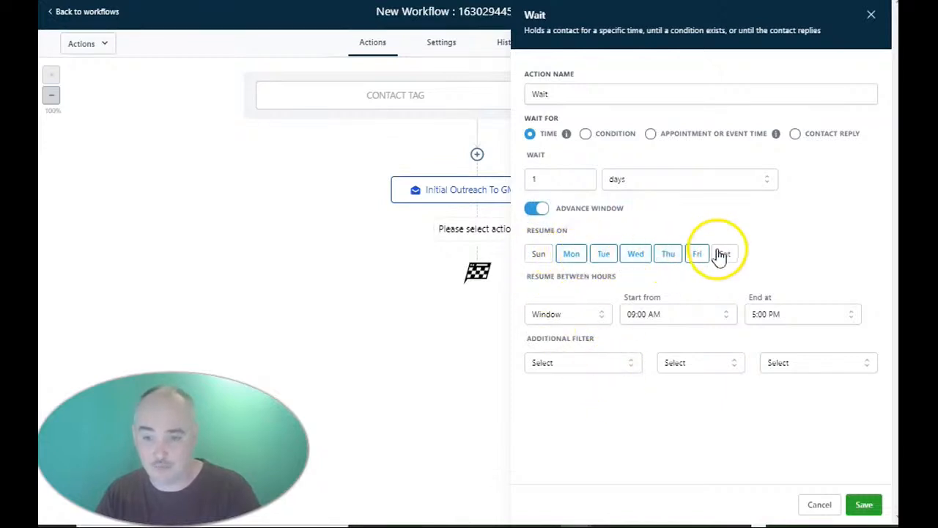
left_click(654, 314)
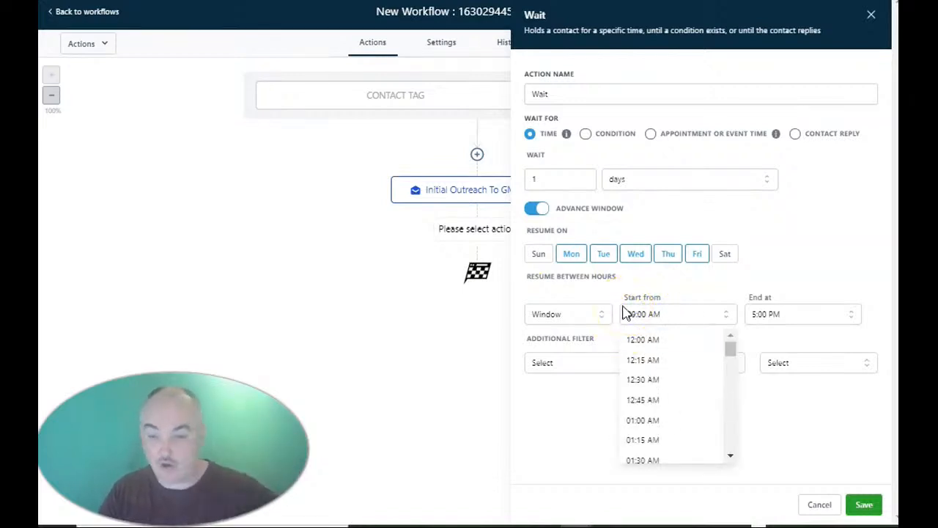
scroll(661, 358, "down", 1)
scroll(656, 362, "down", 8)
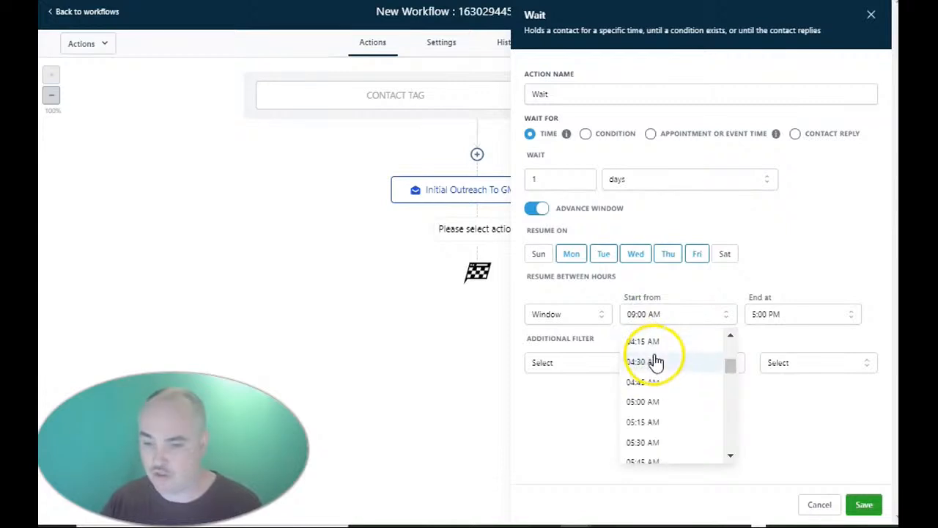
left_click(642, 396)
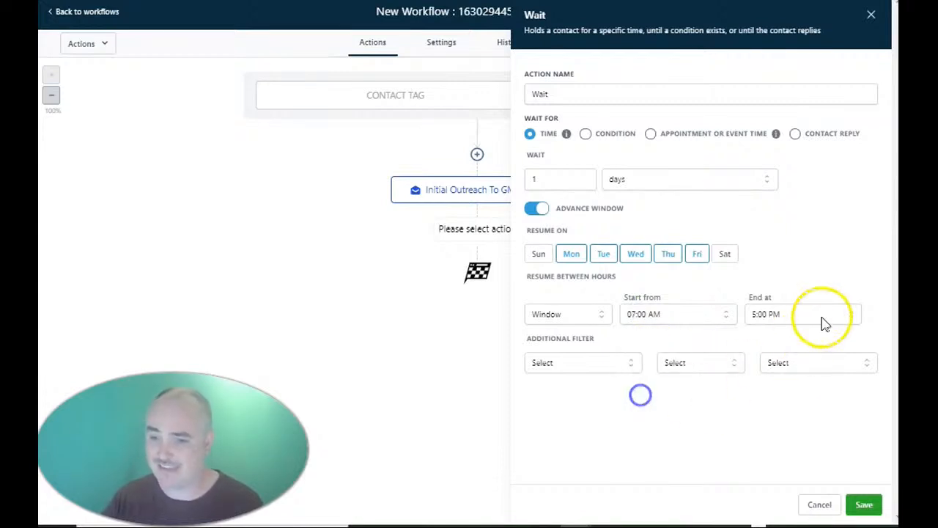
Set the end of the wait's resume hours to 7:00 PM and save the wait action.
left_click(819, 311)
scroll(782, 381, "down", 1)
scroll(782, 395, "down", 8)
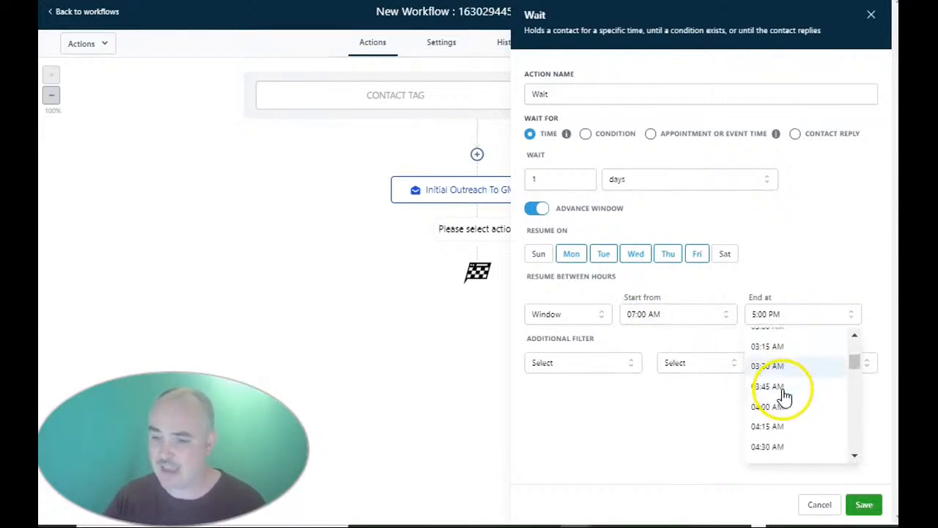
left_click(766, 395)
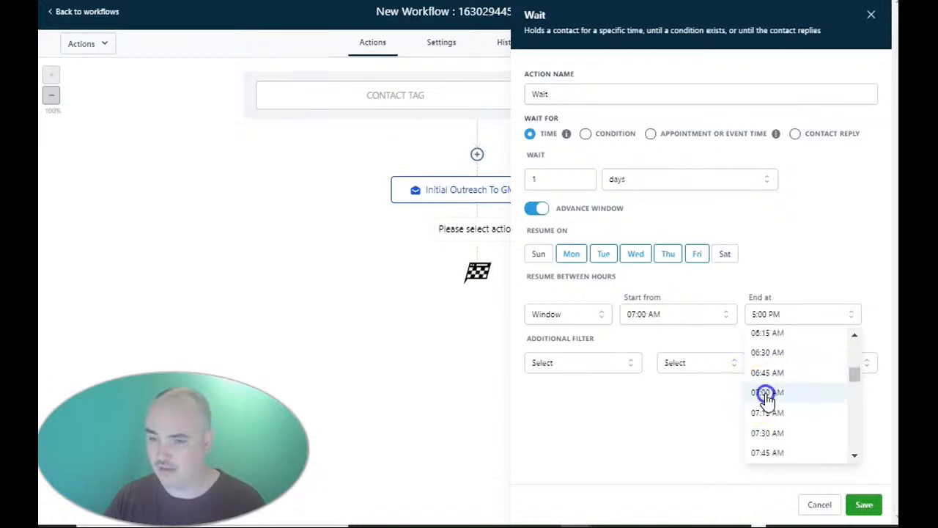
scroll(804, 398, "down", 12)
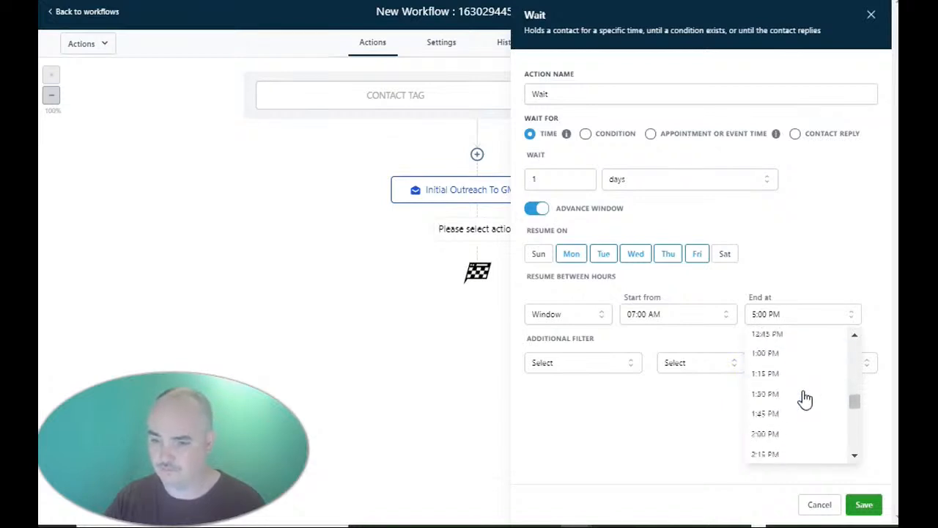
scroll(804, 398, "down", 6)
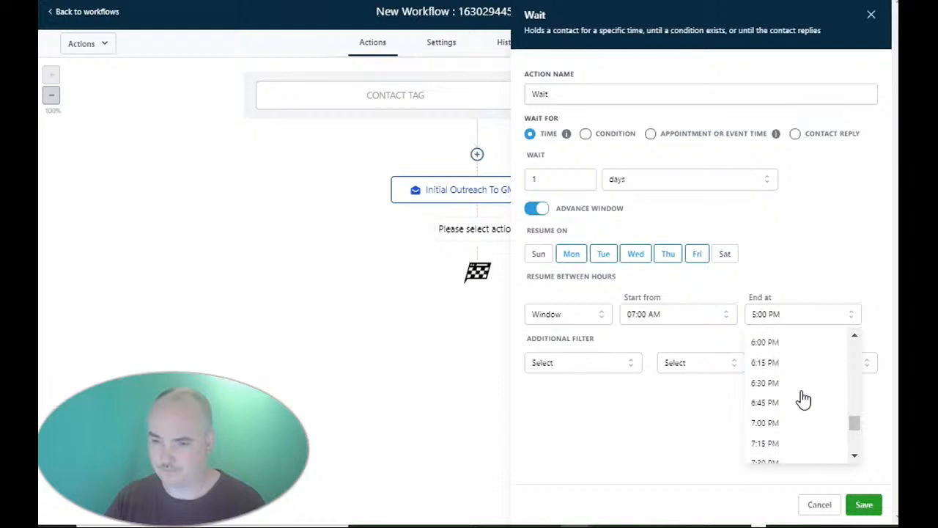
left_click(780, 423)
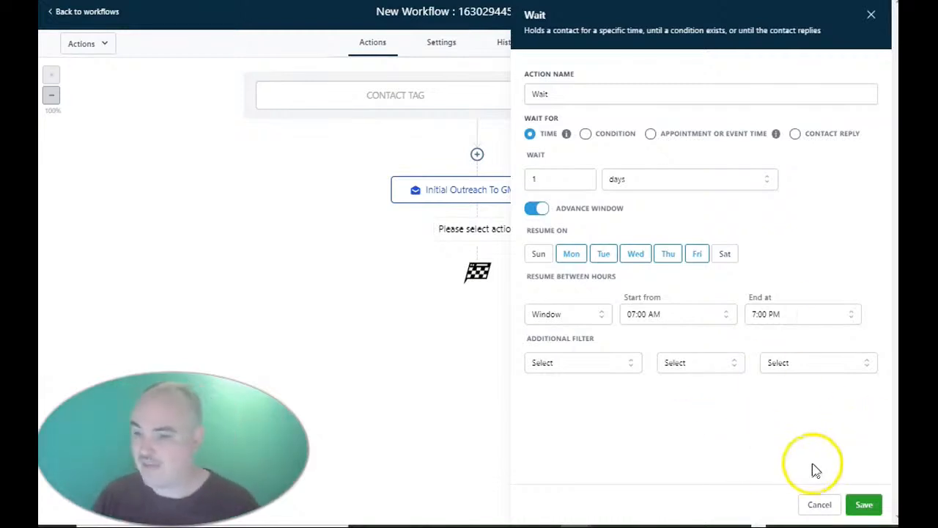
left_click(864, 505)
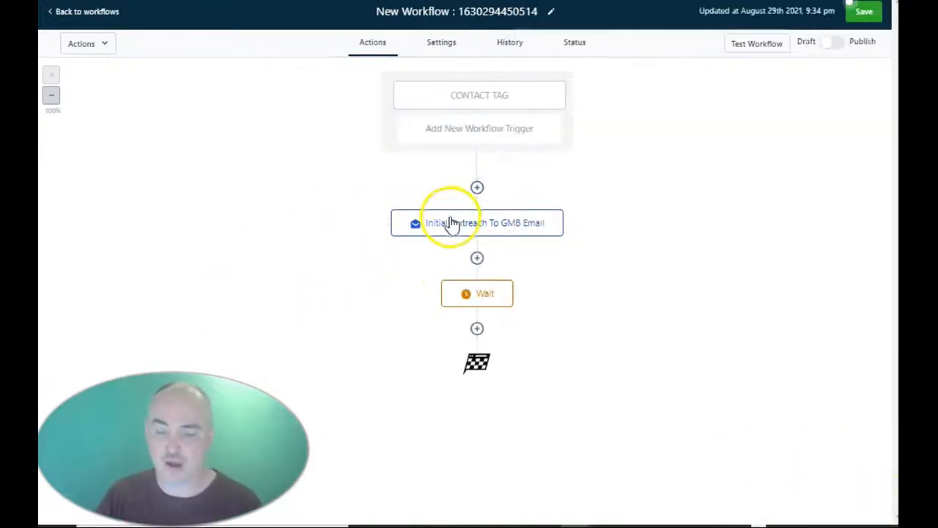
Rename the wait action as "1 Day Wait" and save it.
left_click(475, 292)
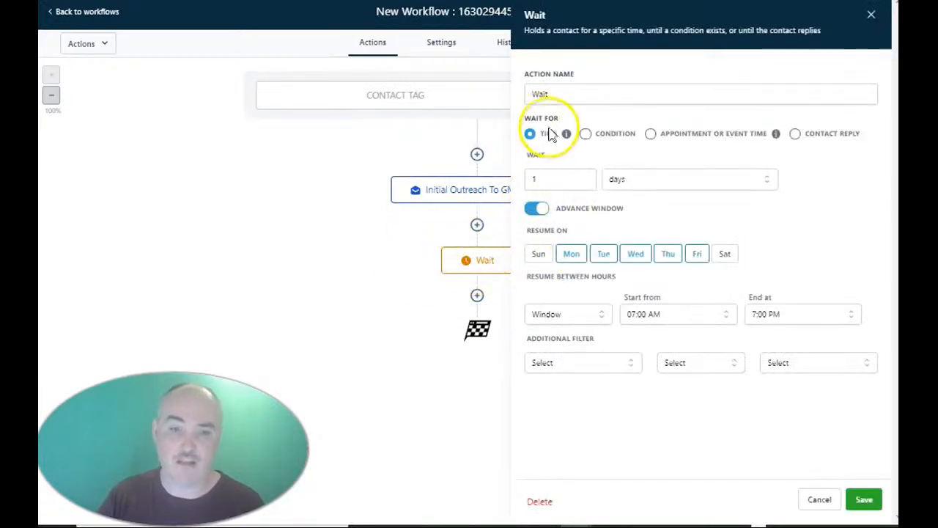
left_click(530, 94)
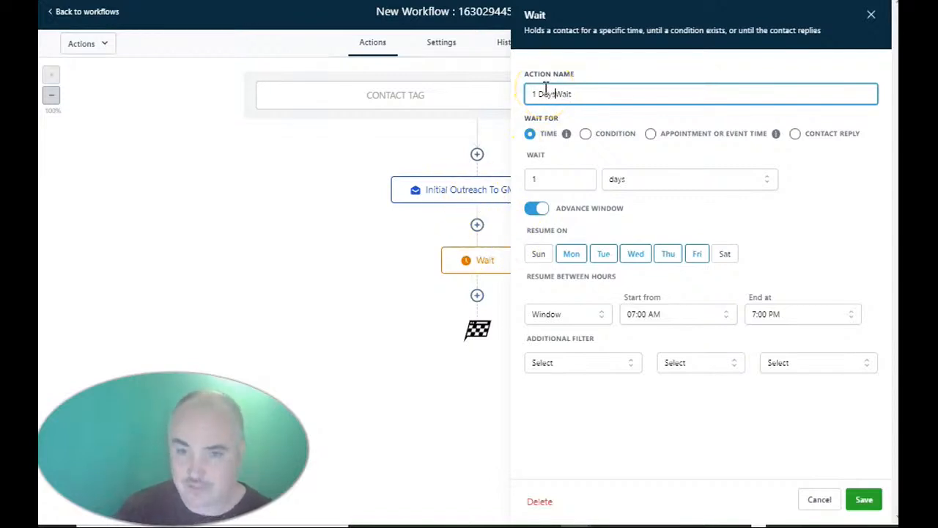
left_click(864, 499)
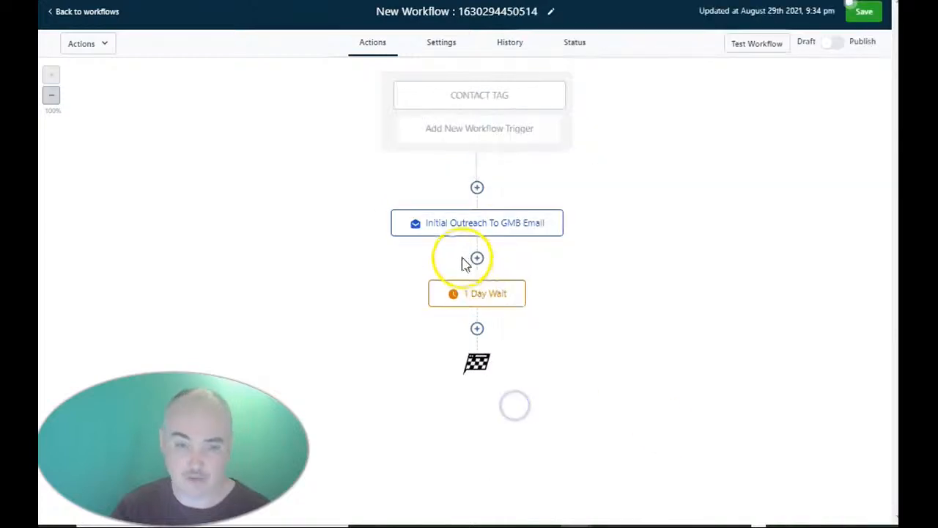
Add a Send SMS action after the 1 Day Wait and begin its message with "Hi friend".
left_click(478, 329)
left_click(659, 158)
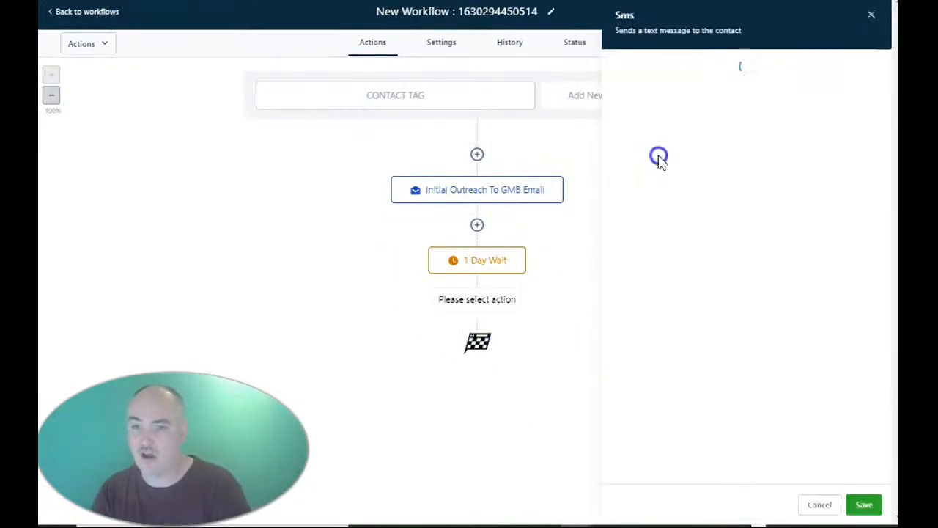
left_click(667, 231)
type("H")
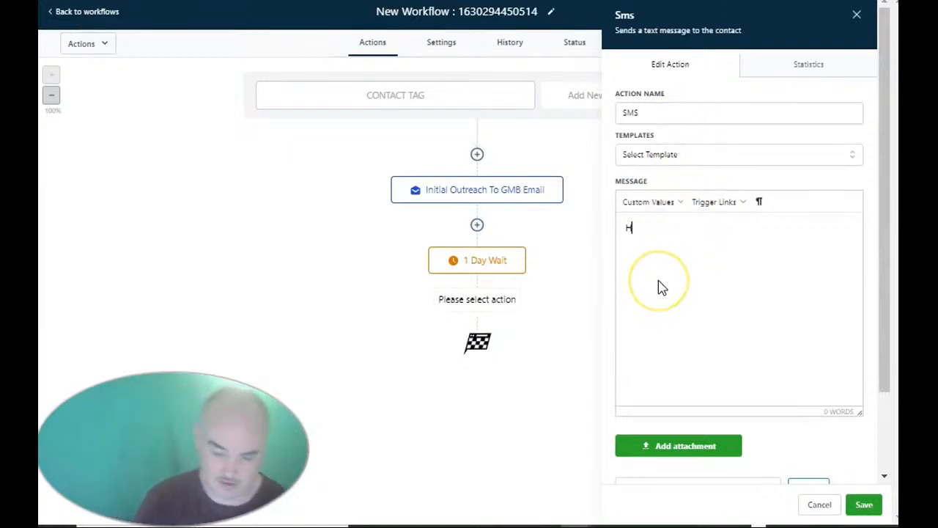
type("i friend")
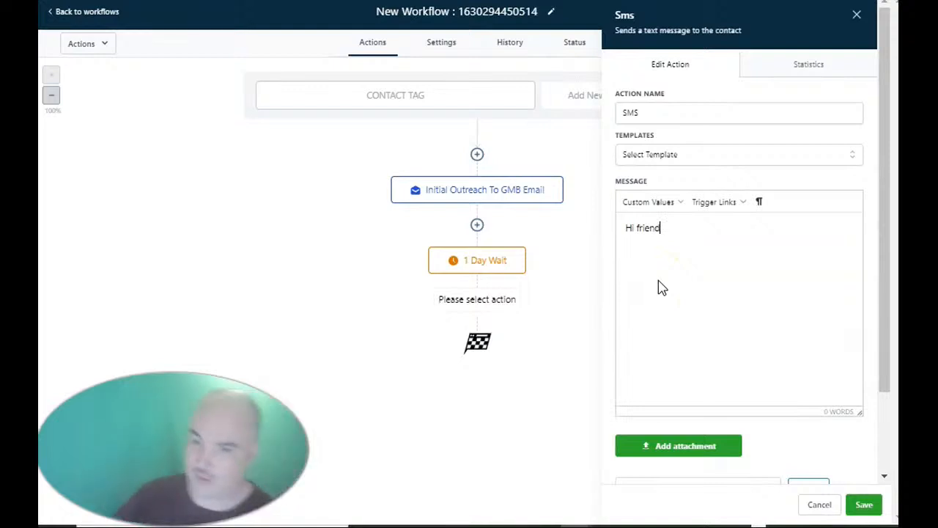
Insert the contact's Company Name after "Hi friend" and the Postal Code on the next line, and save the SMS action.
left_click(688, 209)
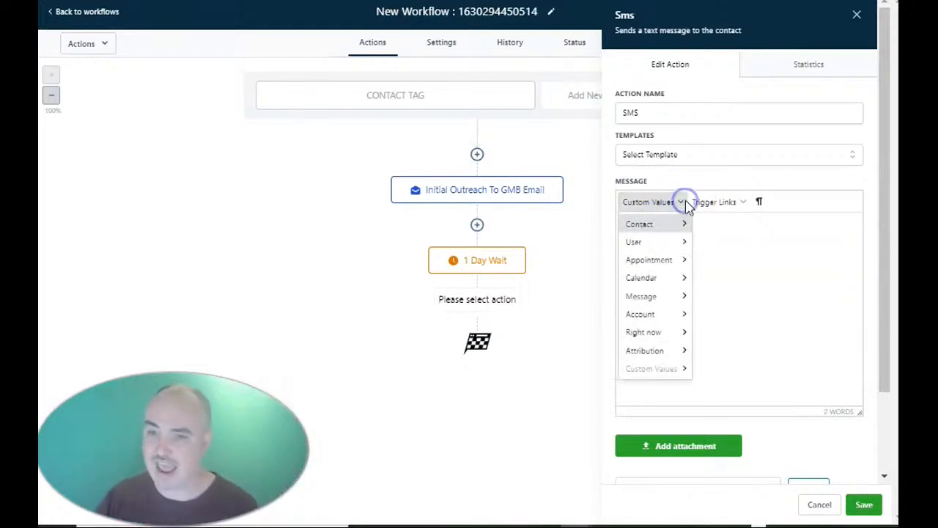
mouse_move(642, 231)
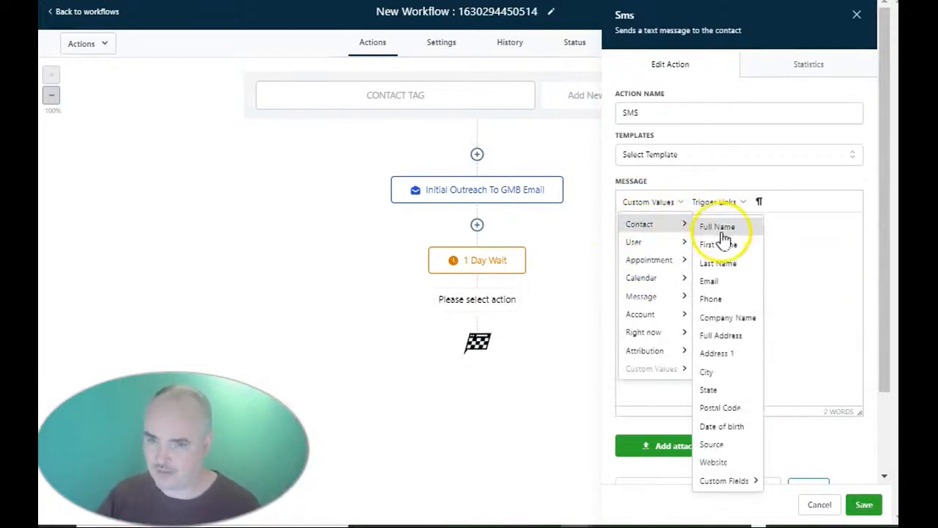
left_click(724, 317)
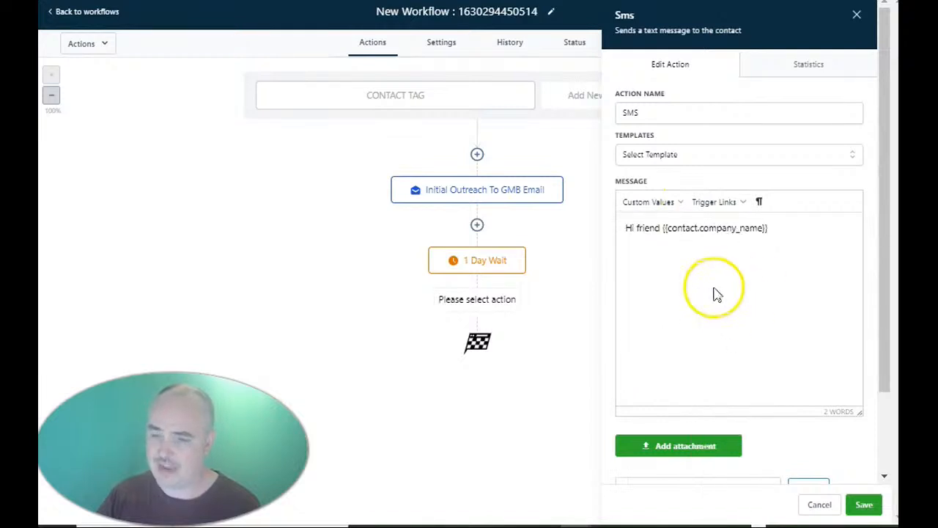
left_click(678, 202)
mouse_move(668, 235)
left_click(720, 407)
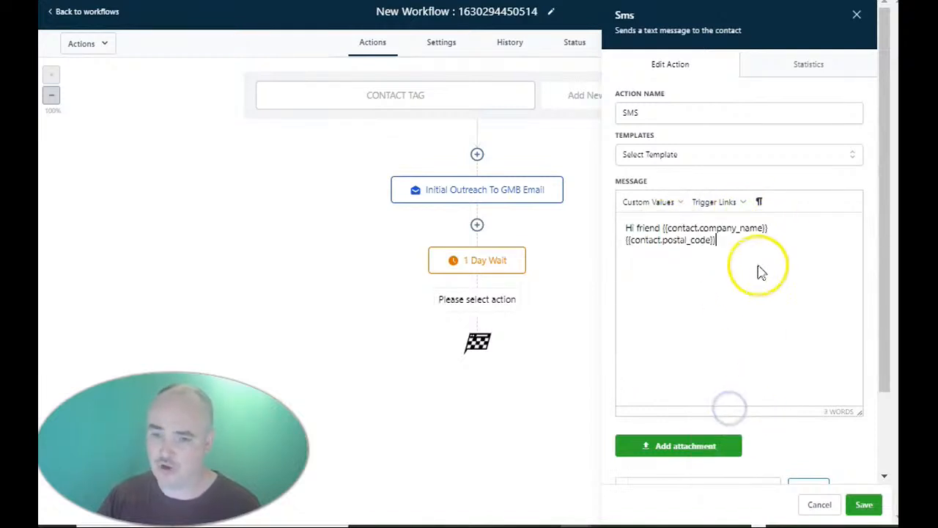
left_click(732, 246)
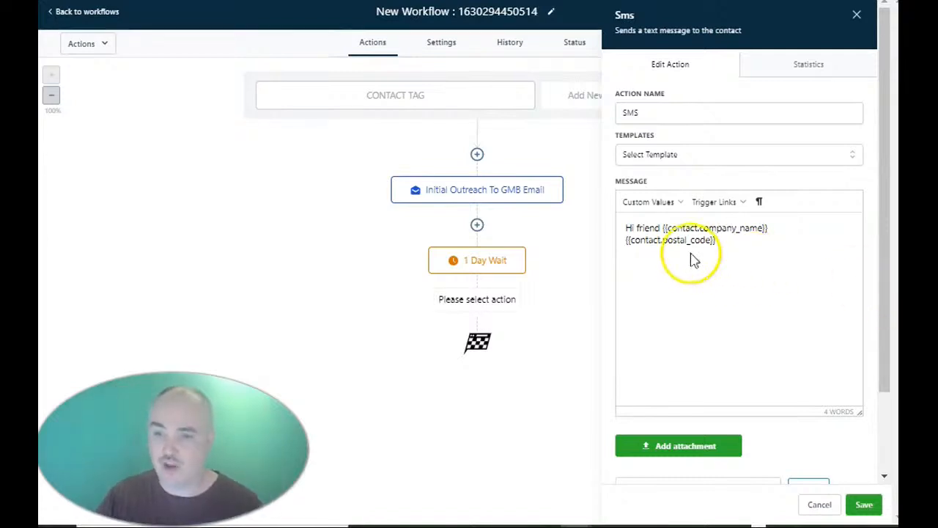
left_click_drag(740, 243, 620, 216)
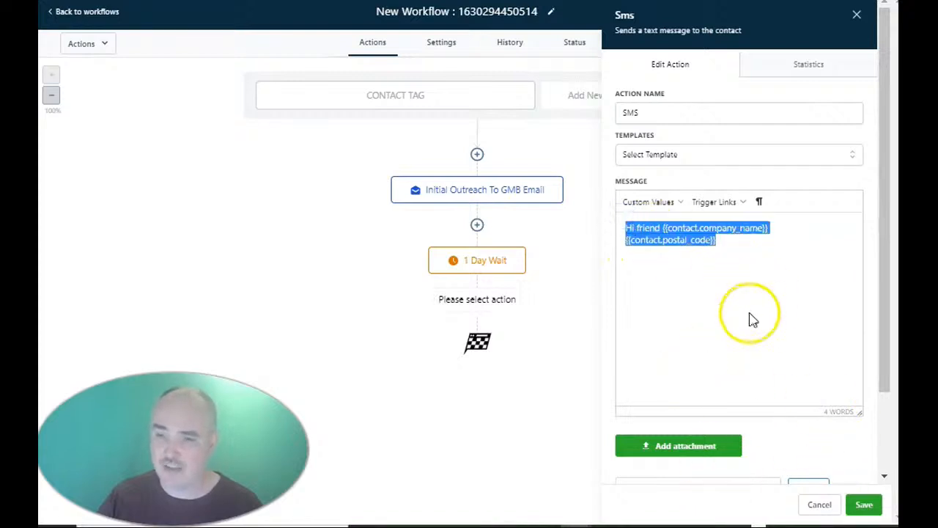
scroll(758, 308, "down", 3)
left_click(862, 506)
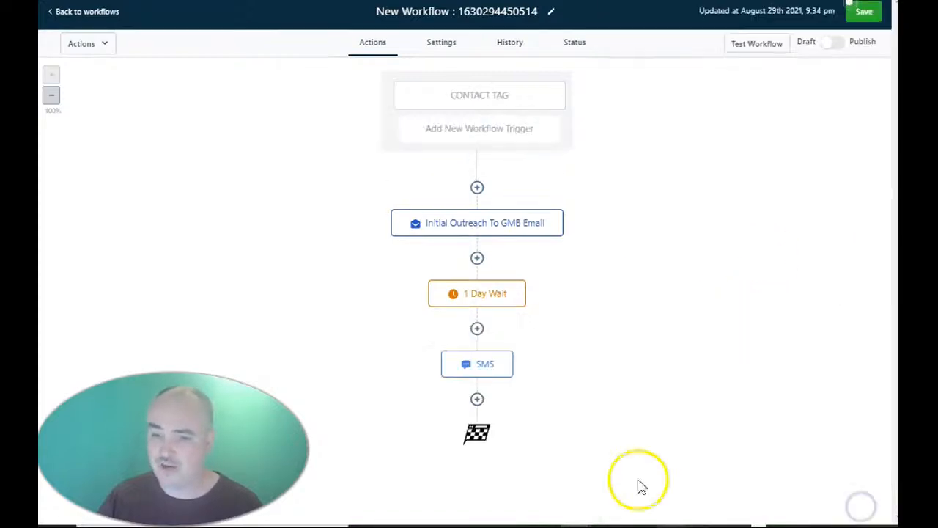
Rename the SMS action after the 1 Day Wait as "Outreach 1st SMS" and save it.
left_click(484, 370)
left_click(625, 113)
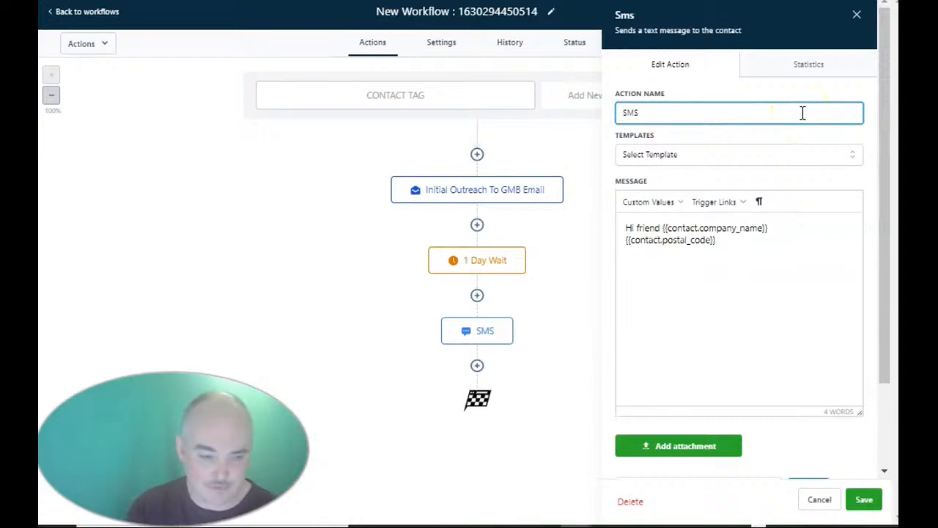
type("Outreach 1st")
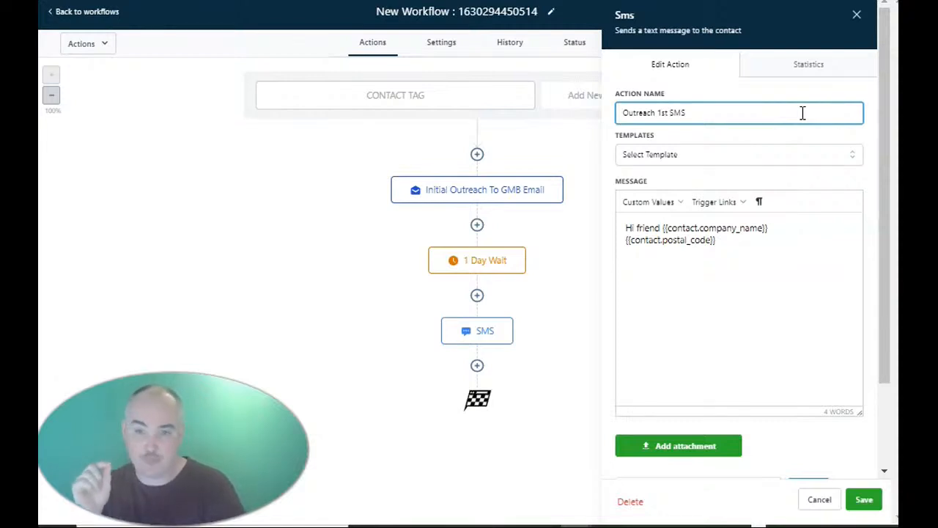
left_click(864, 499)
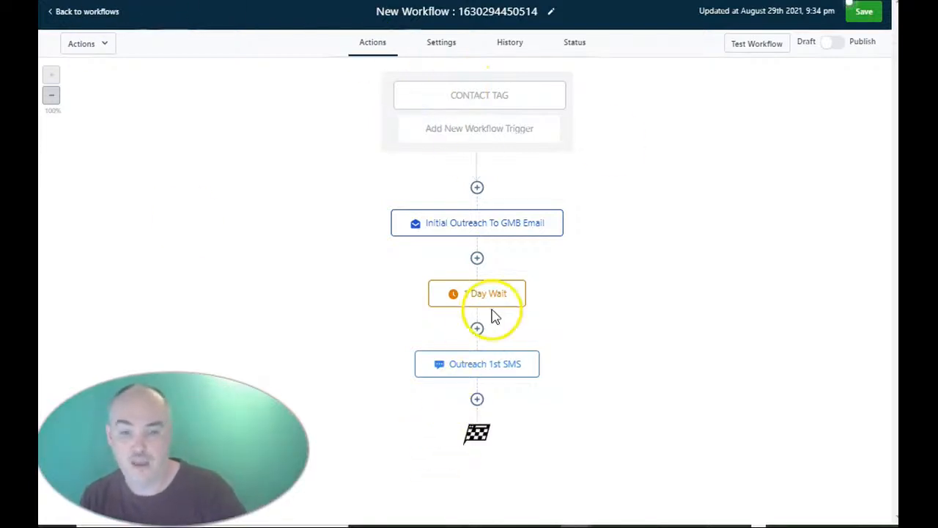
Add a Wait action after Outreach 1st SMS, name it "Unlimited Wait", set its duration to 999 days, and save it.
left_click(477, 400)
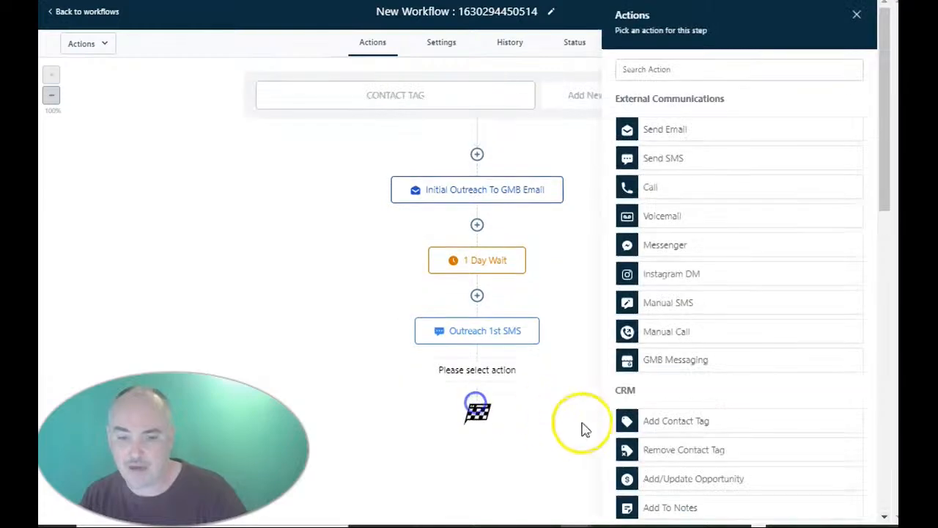
scroll(803, 183, "down", 10)
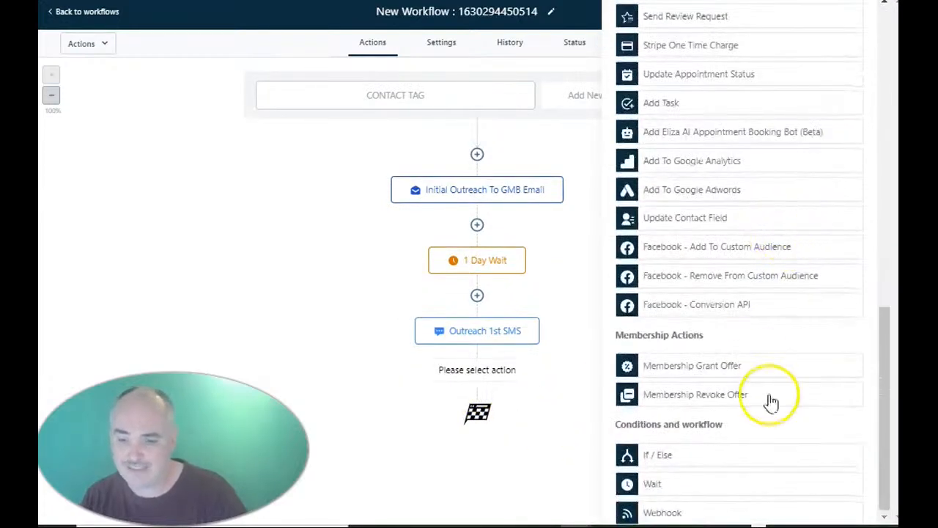
left_click(656, 478)
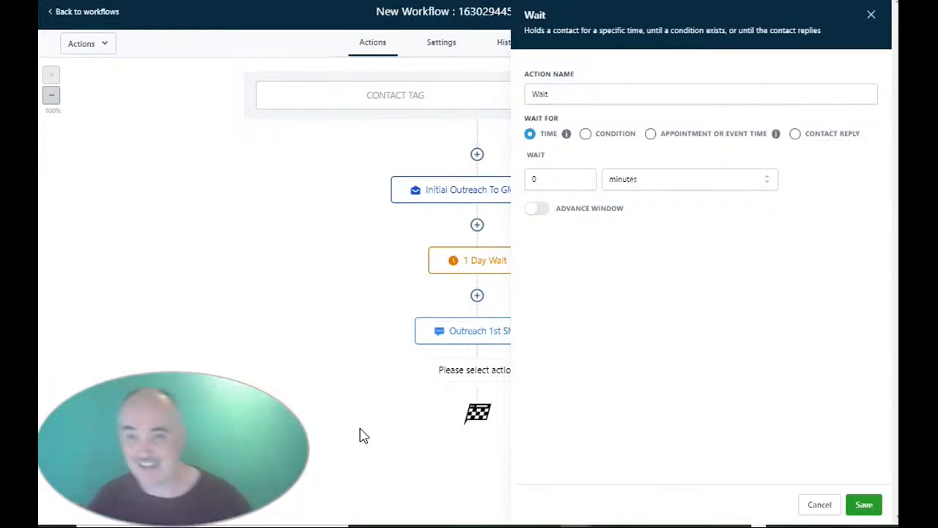
left_click(531, 93)
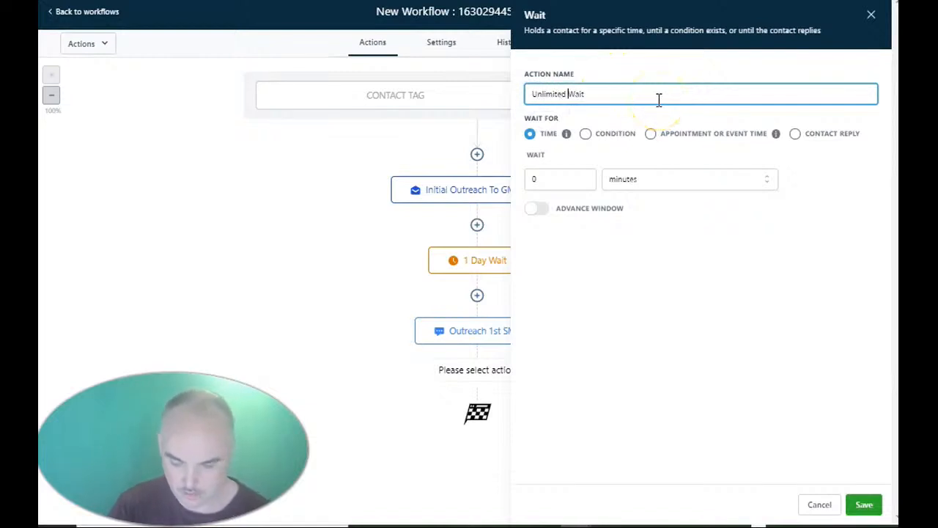
left_click(662, 182)
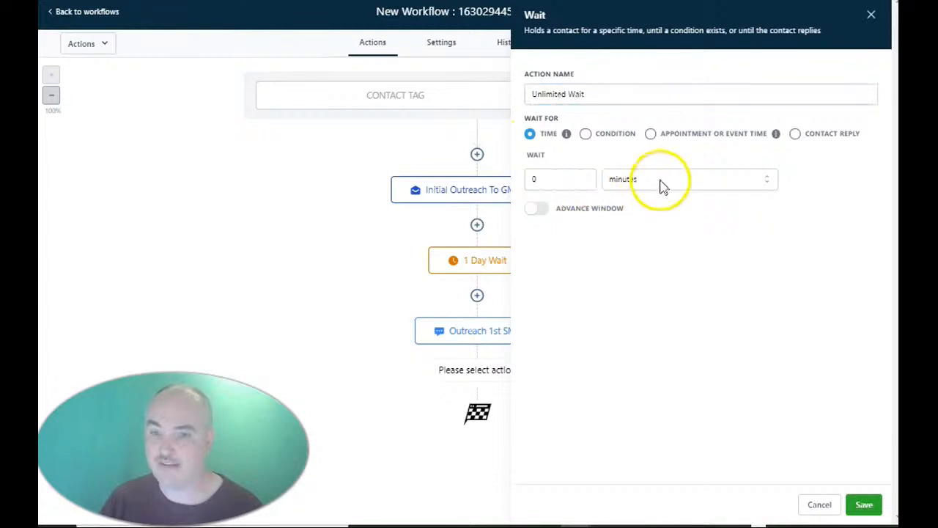
left_click(629, 248)
left_click_drag(557, 180, 433, 156)
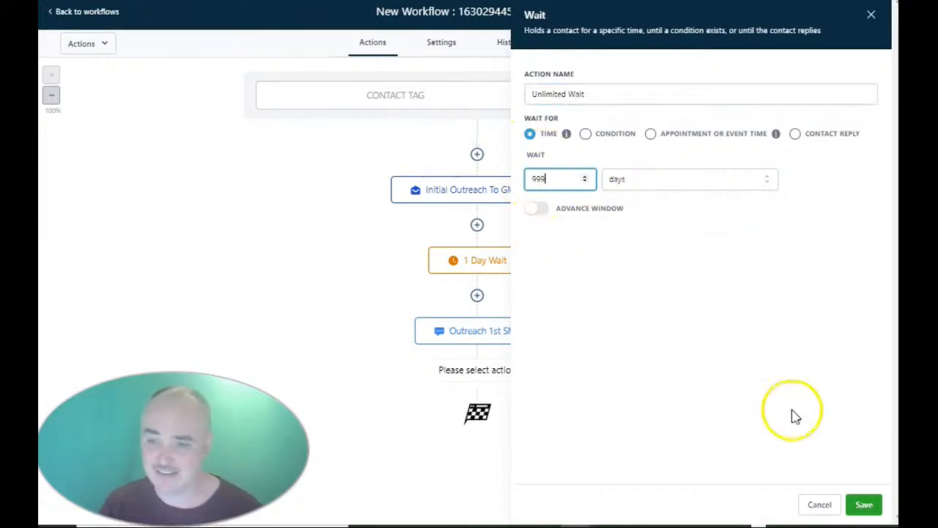
left_click(864, 504)
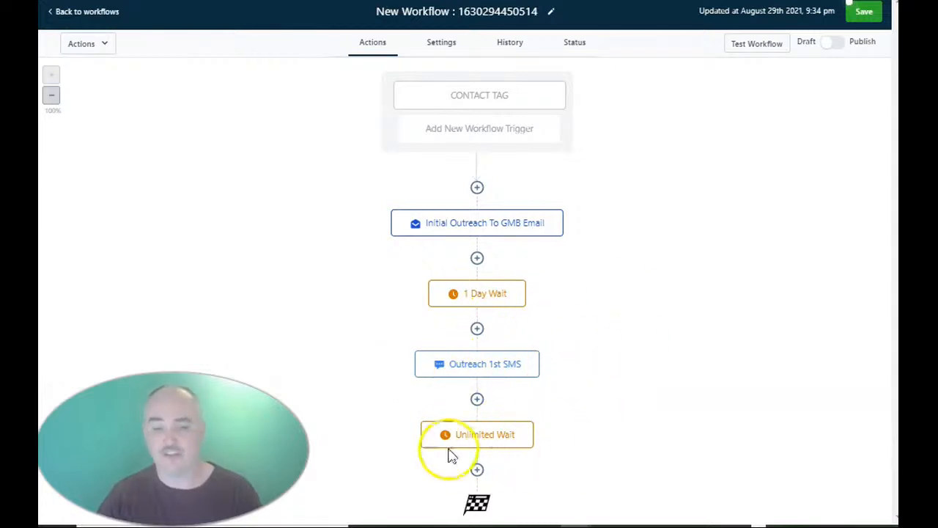
Change the Unlimited Wait's duration to 1 minute and save the action.
left_click(476, 471)
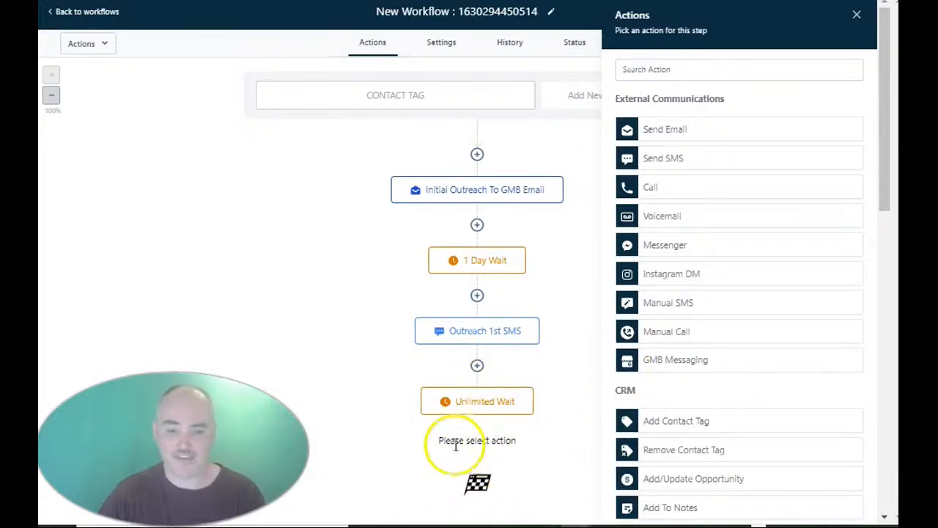
left_click(499, 406)
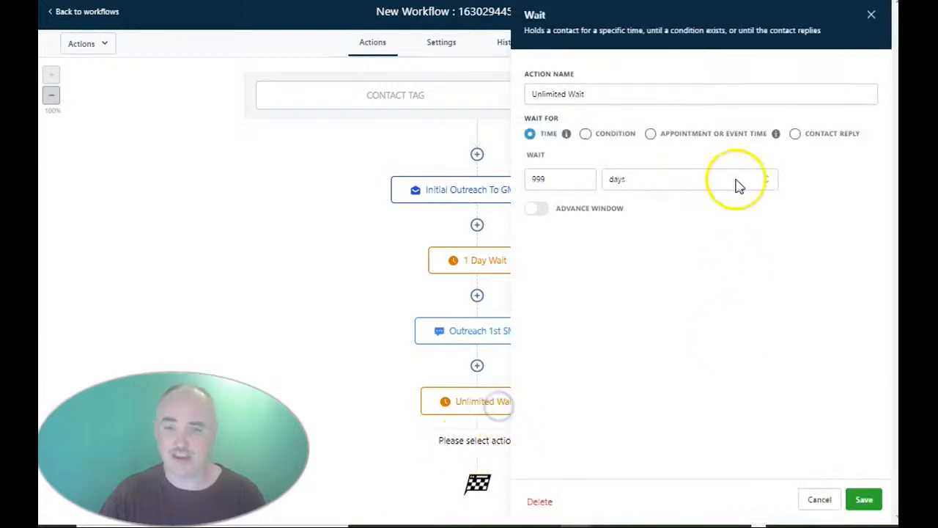
left_click_drag(595, 179, 469, 179)
left_click(684, 180)
left_click(632, 205)
left_click_drag(567, 184, 449, 176)
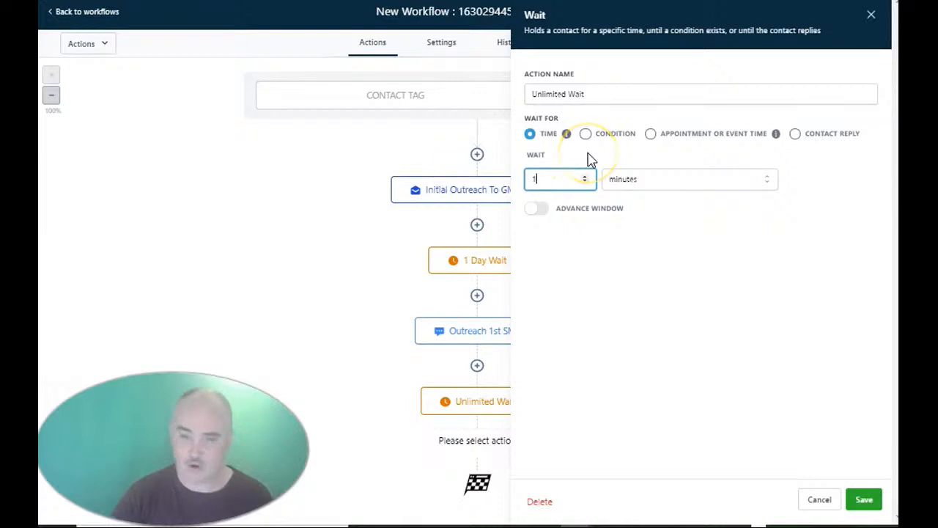
type("1")
left_click(864, 499)
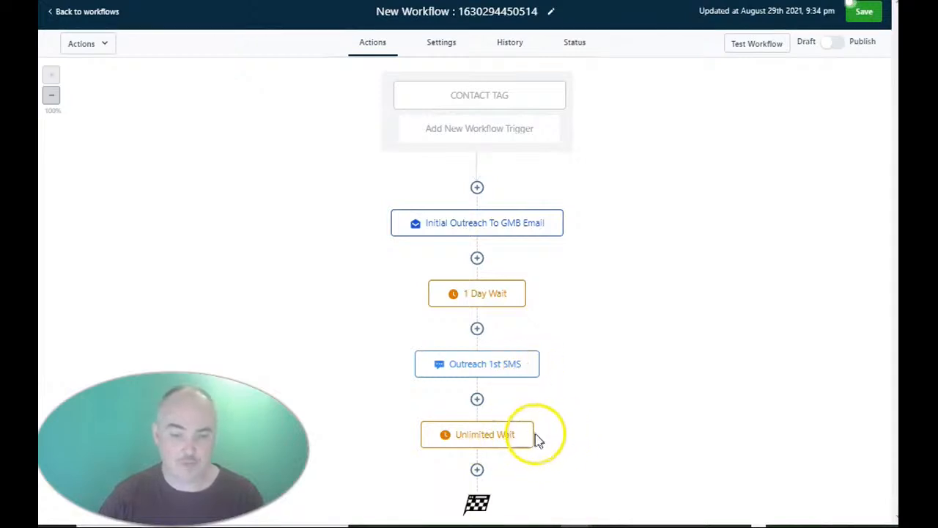
Set the Unlimited Wait's duration to 999 days and save the action.
left_click(458, 435)
left_click(677, 181)
left_click(637, 245)
left_click(526, 176)
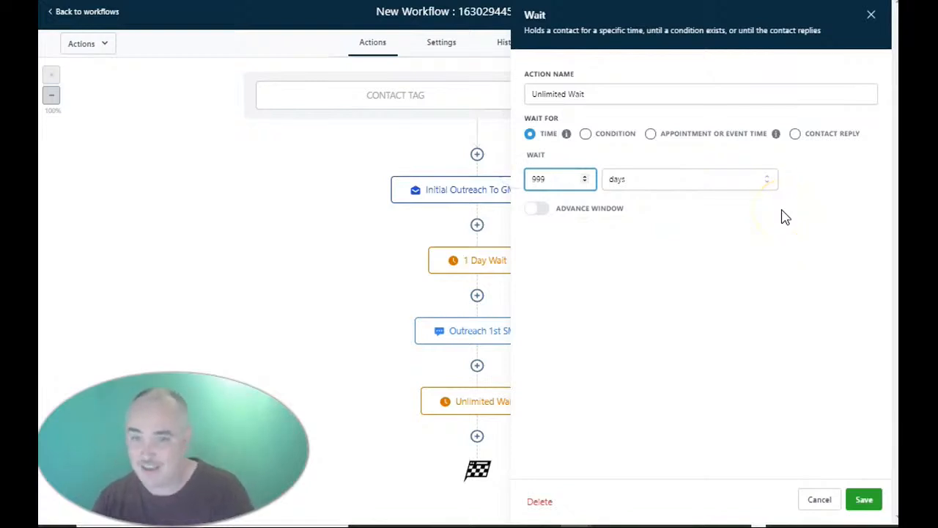
left_click(868, 503)
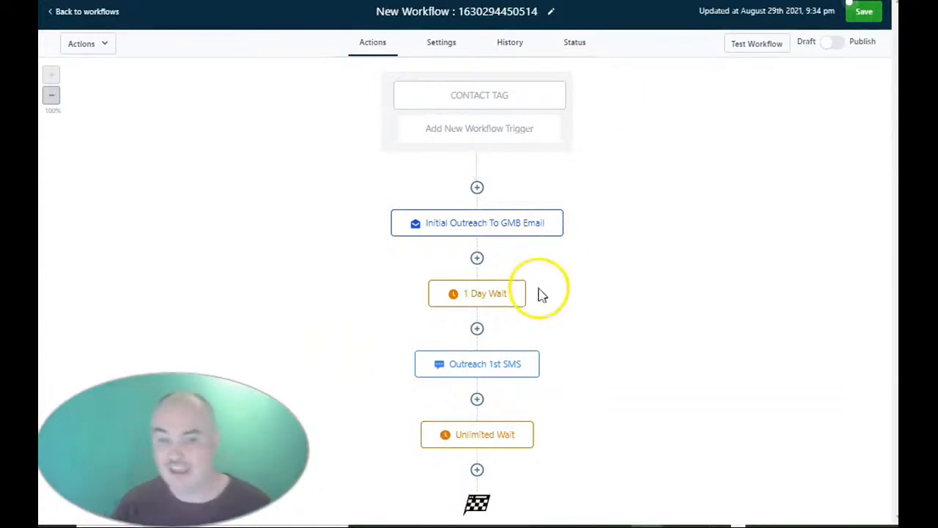
left_click(477, 330)
scroll(737, 283, "down", 10)
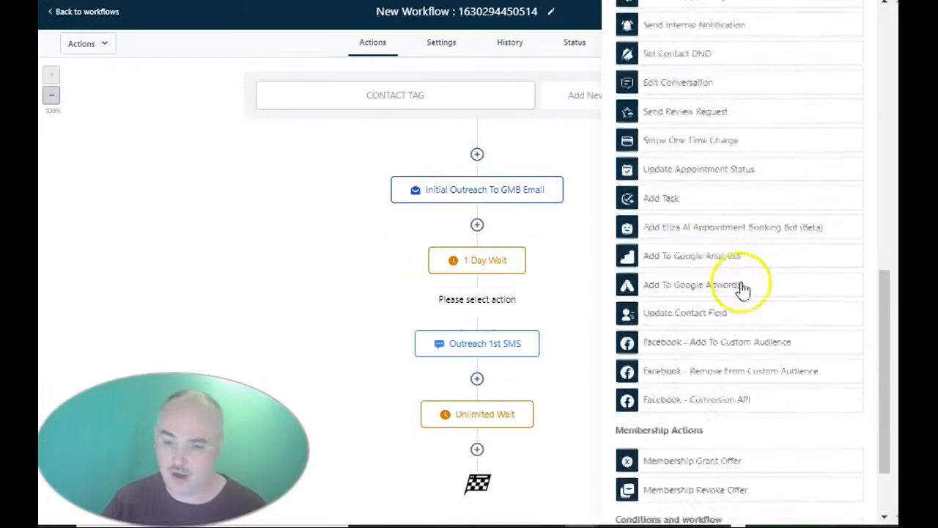
left_click(655, 484)
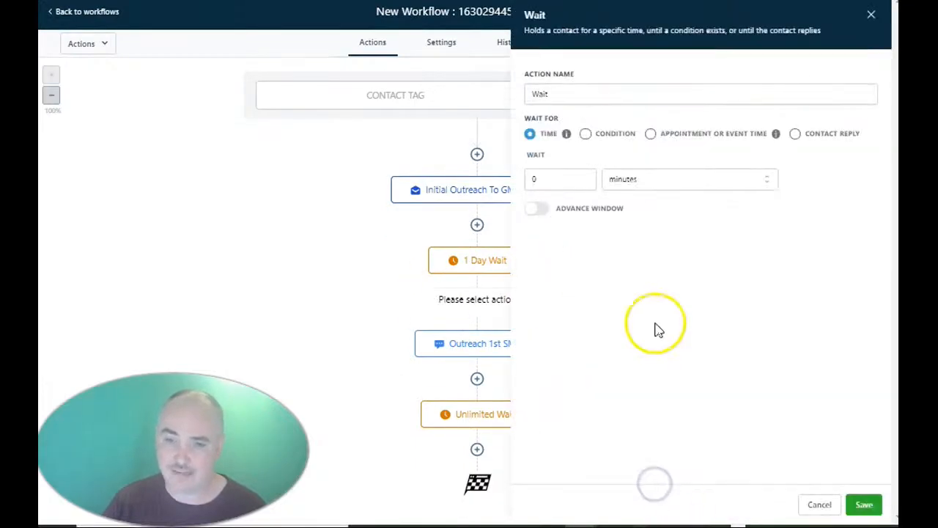
left_click(587, 137)
left_click(542, 184)
left_click(530, 94)
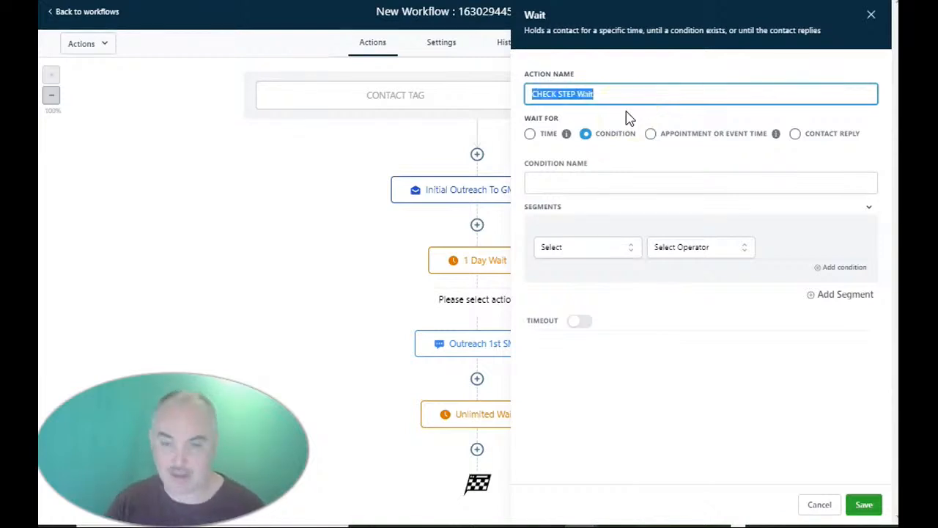
left_click(571, 183)
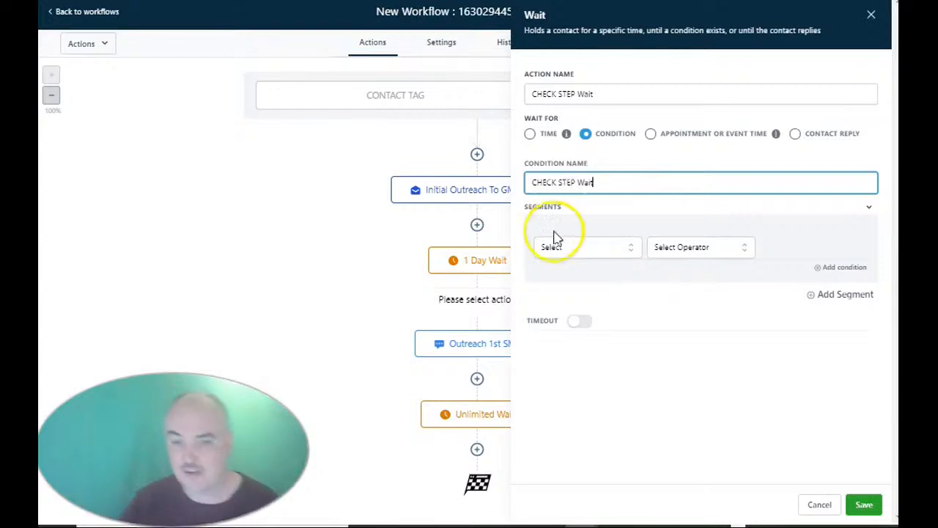
left_click(586, 246)
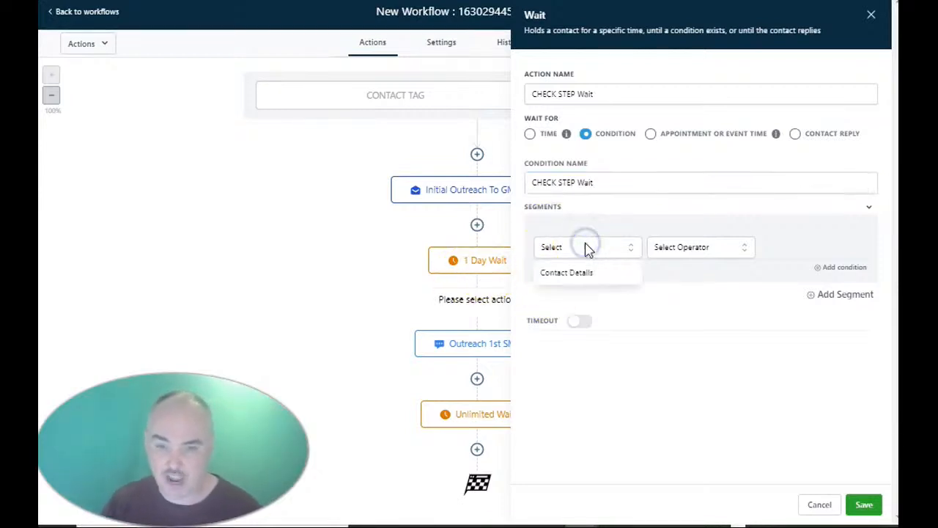
left_click(557, 272)
scroll(592, 378, "down", 2)
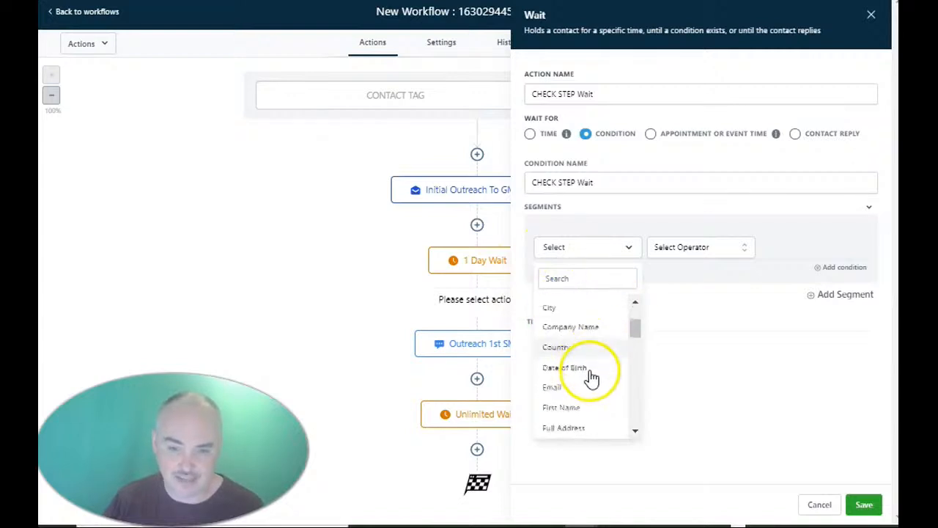
scroll(592, 377, "down", 5)
left_click(560, 351)
left_click(689, 249)
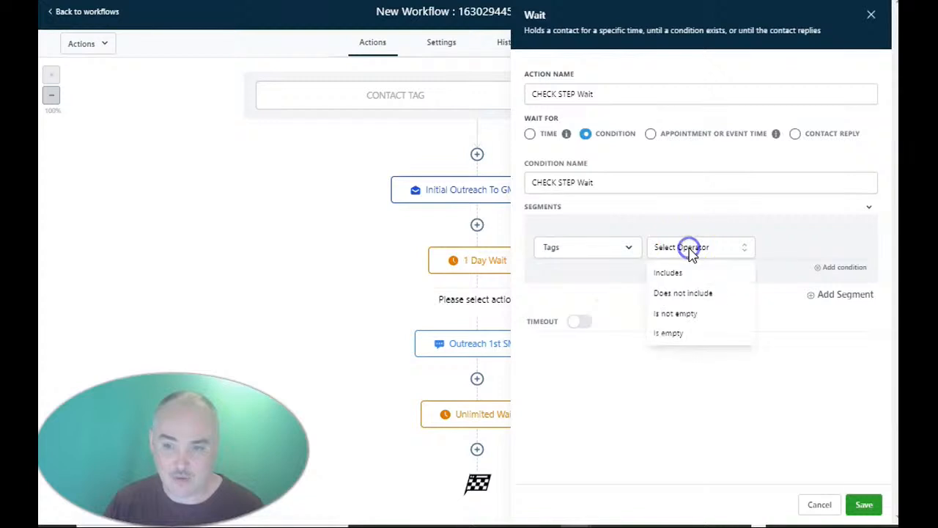
left_click(689, 293)
left_click(796, 249)
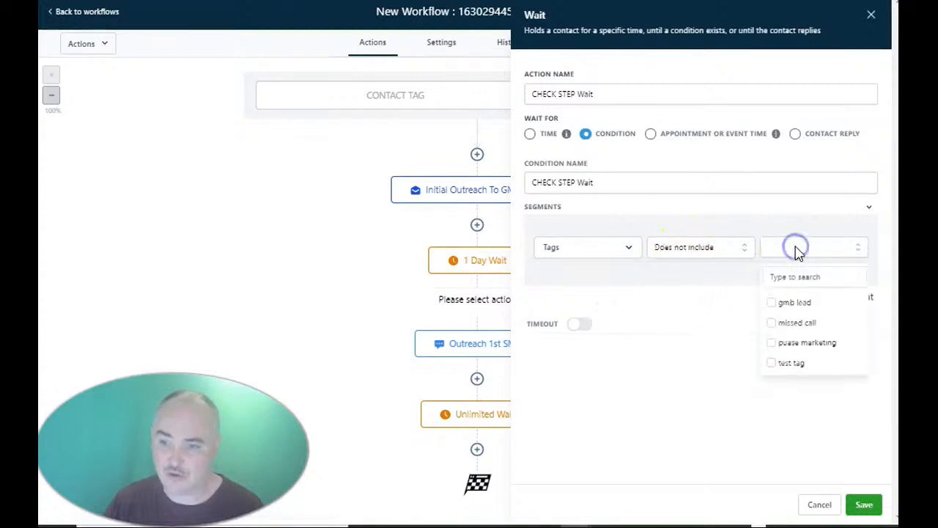
left_click(771, 342)
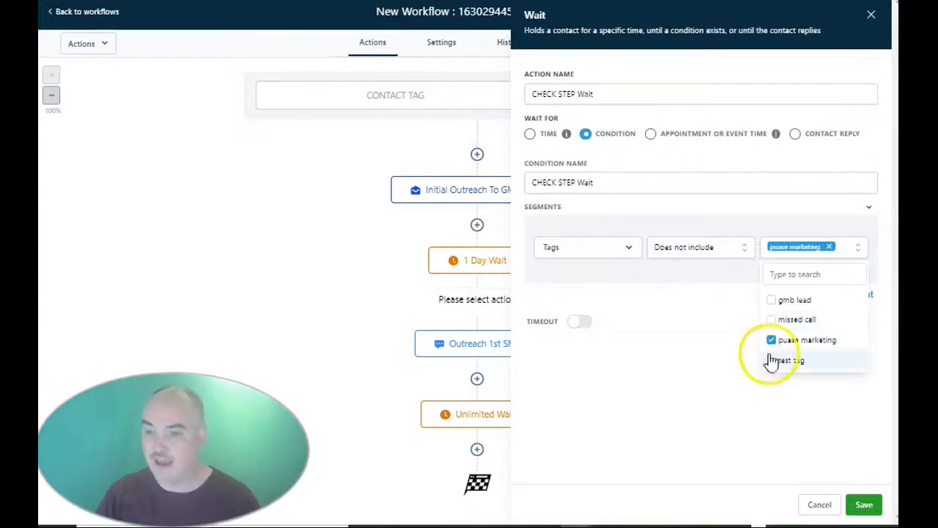
left_click(715, 359)
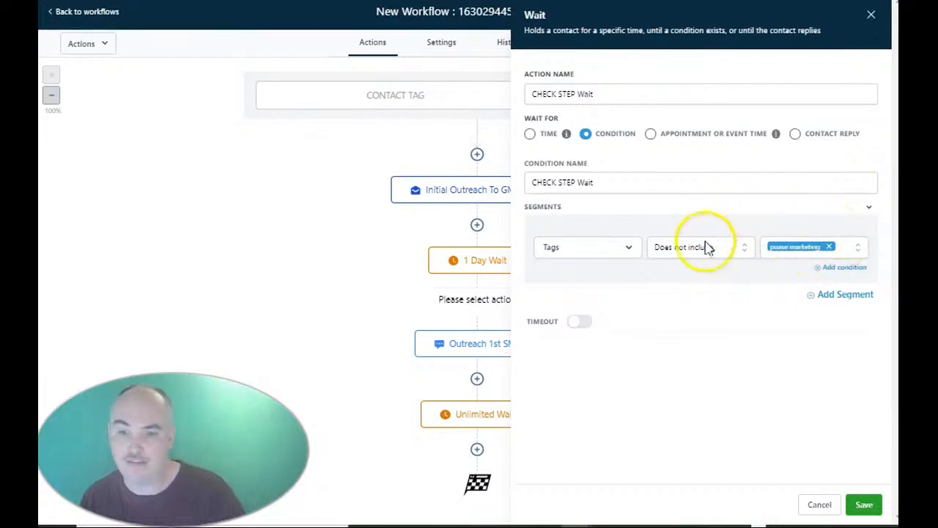
left_click(816, 503)
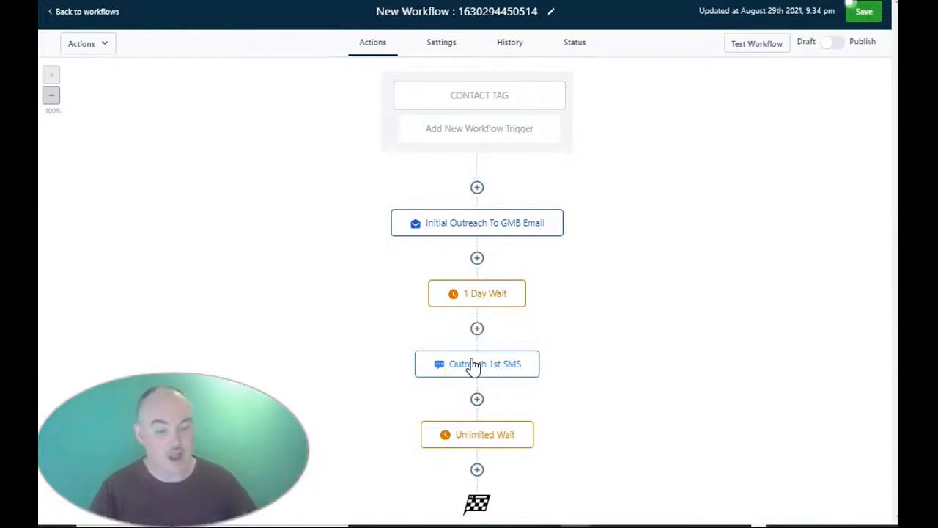
left_click_drag(450, 374, 485, 372)
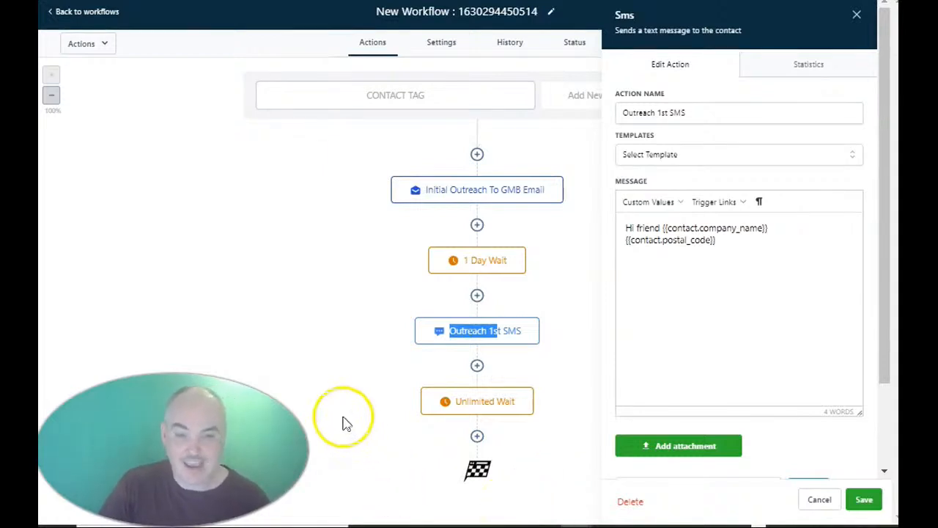
Add a Wait action between the 1 Day Wait and Outreach 1st SMS and name it "CHECK STEP Wait Wait".
left_click(477, 295)
scroll(685, 364, "down", 15)
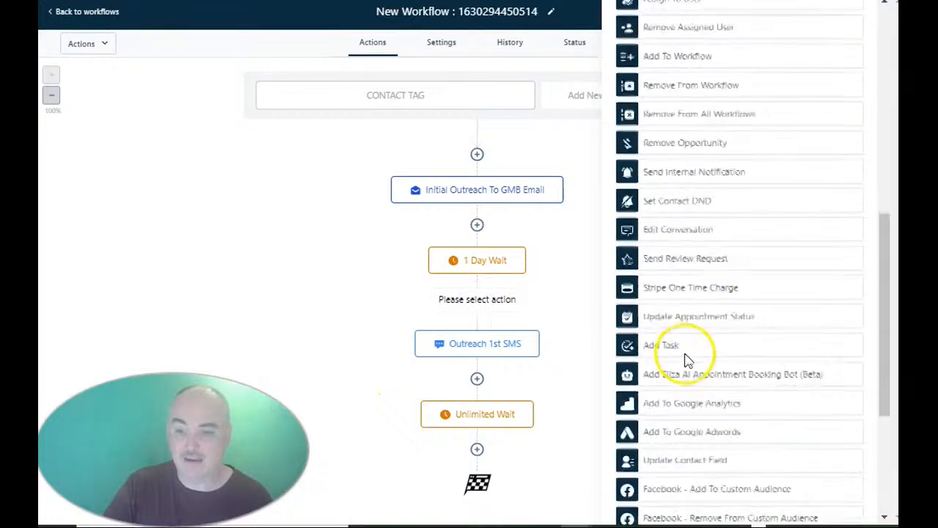
left_click(632, 485)
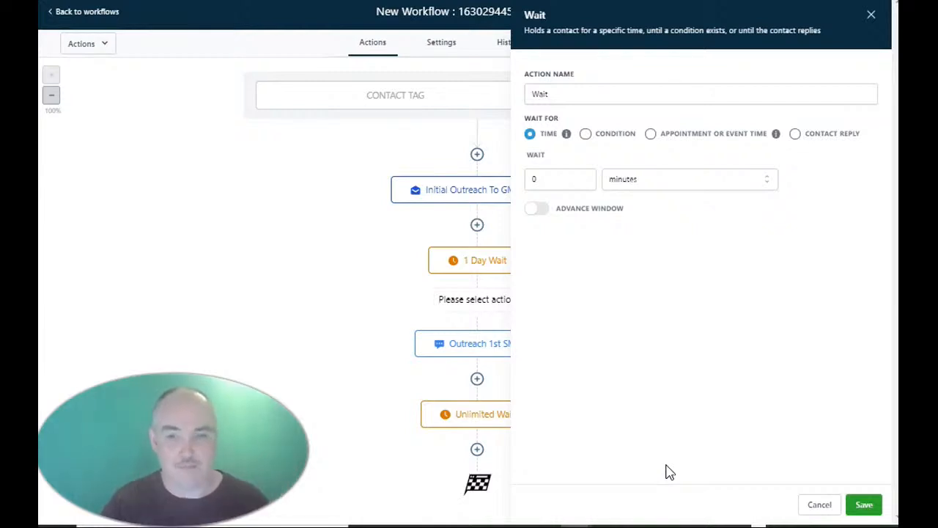
left_click(535, 94)
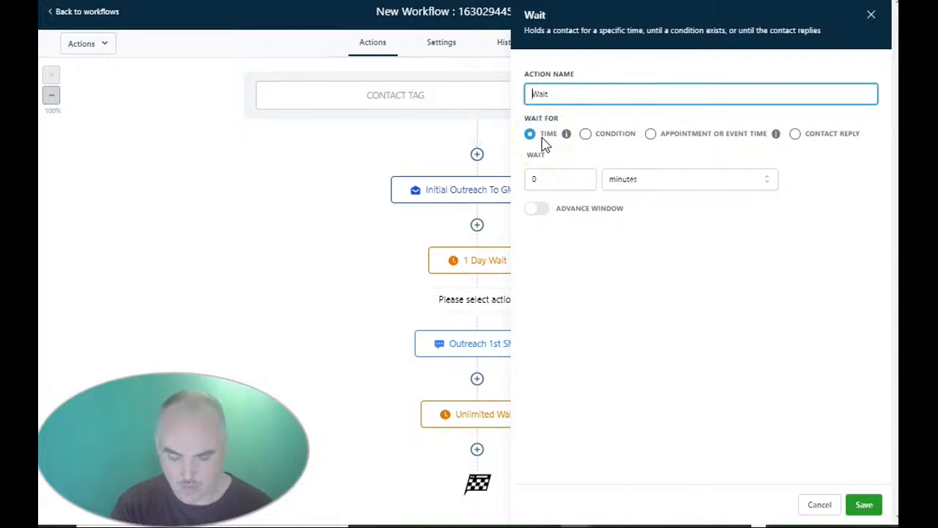
type("CHECK STEP Wait")
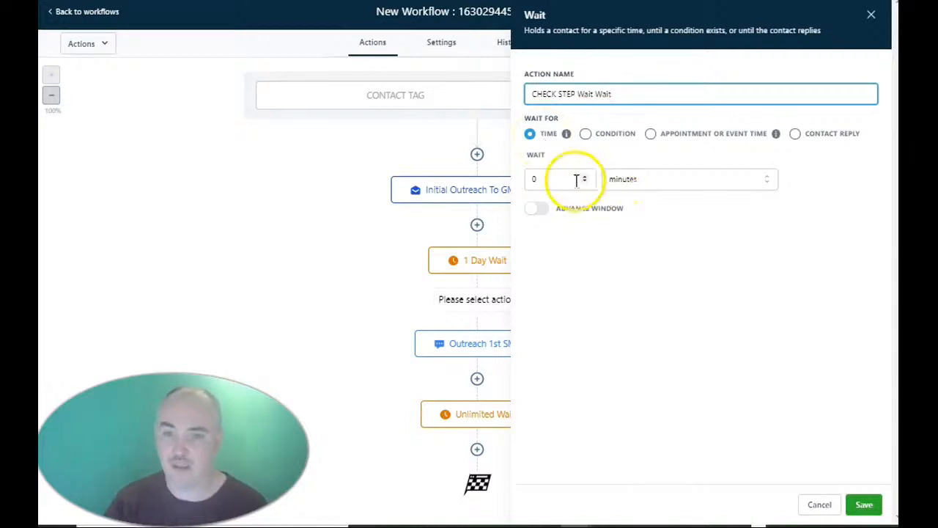
Make the new wait hold for a condition and name the condition "CHECK STEP Wait".
left_click(663, 179)
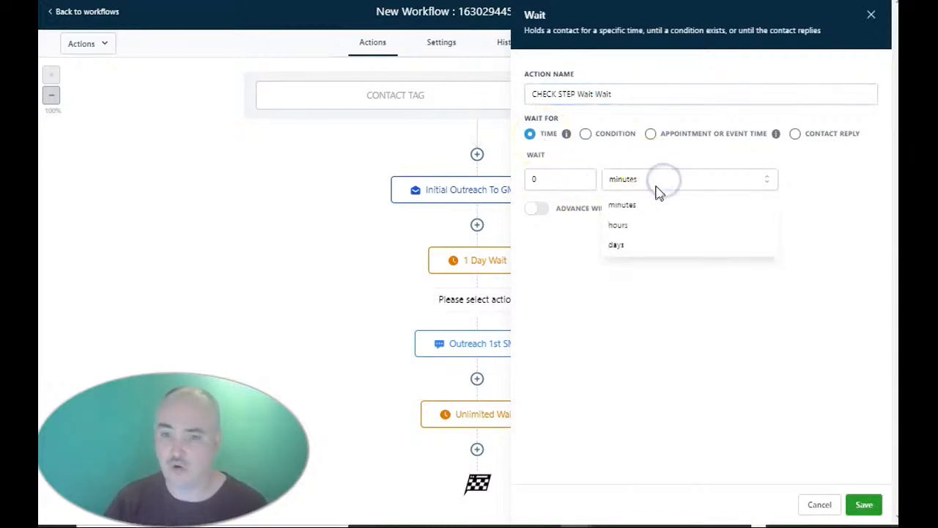
left_click(585, 133)
left_click(565, 182)
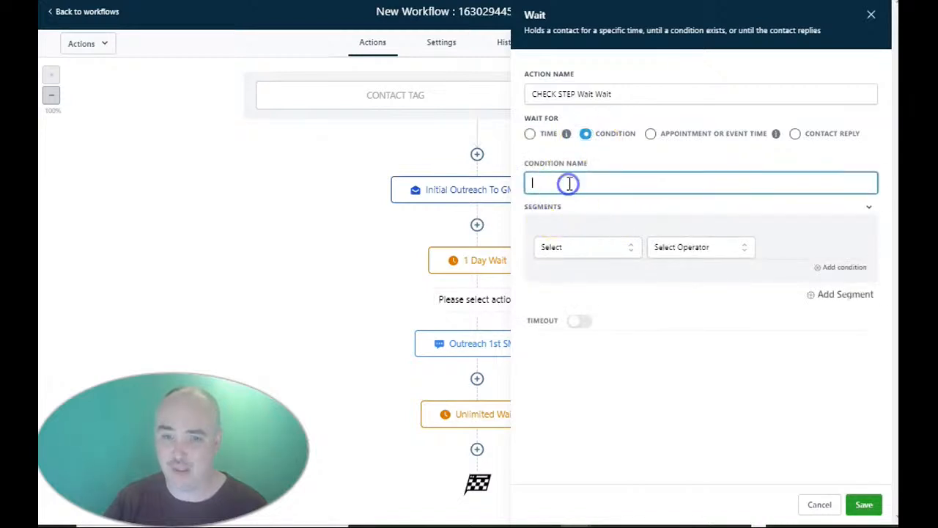
type("CHECK STEP Wait")
Set the wait's condition to contact Tags does not include "puase marketing" and save the action.
left_click(570, 247)
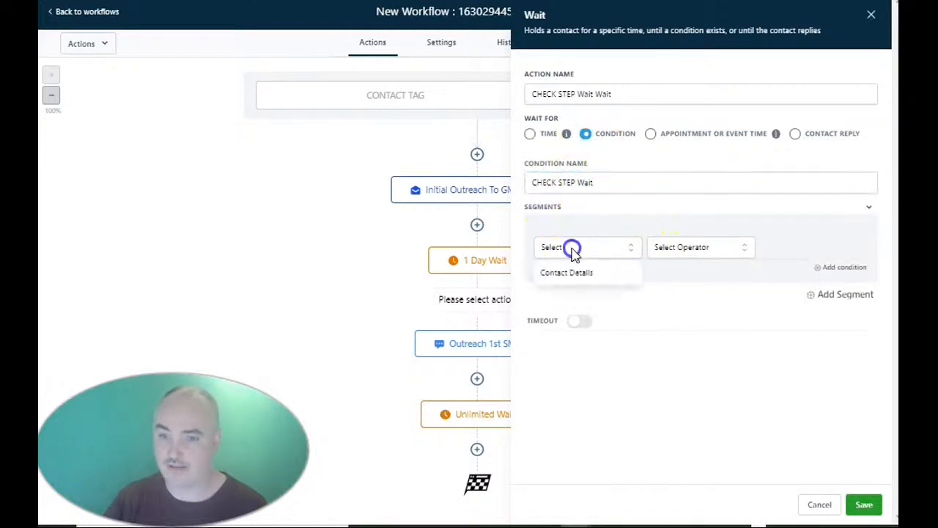
left_click(579, 275)
scroll(586, 358, "down", 5)
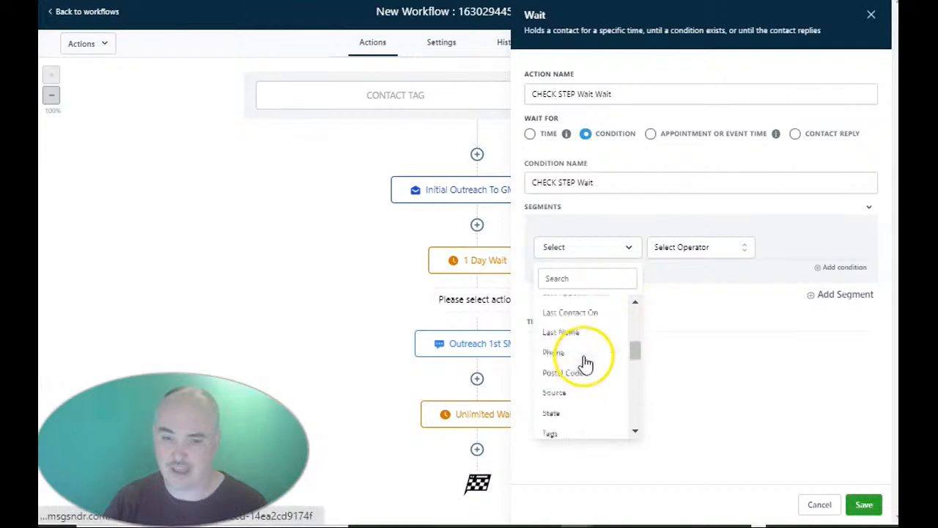
left_click(587, 354)
left_click(685, 242)
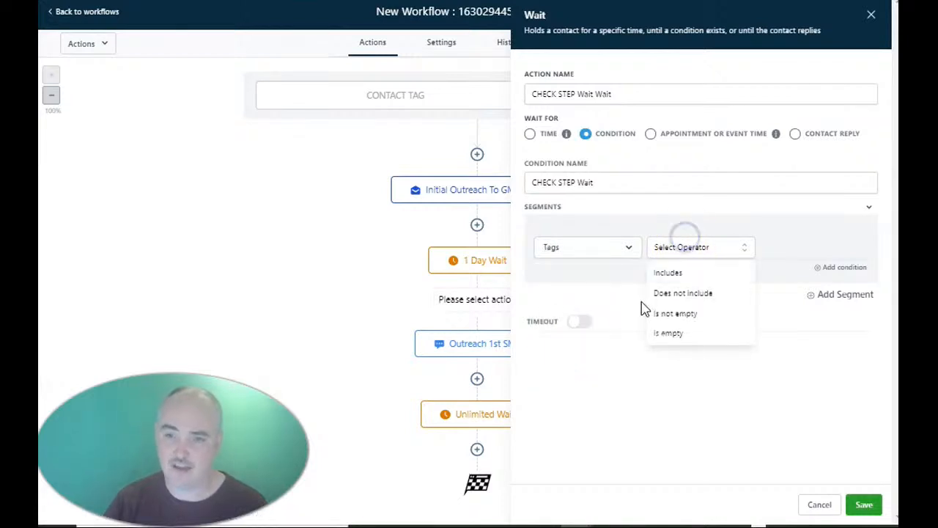
left_click(670, 293)
left_click(799, 243)
left_click(773, 342)
left_click(708, 312)
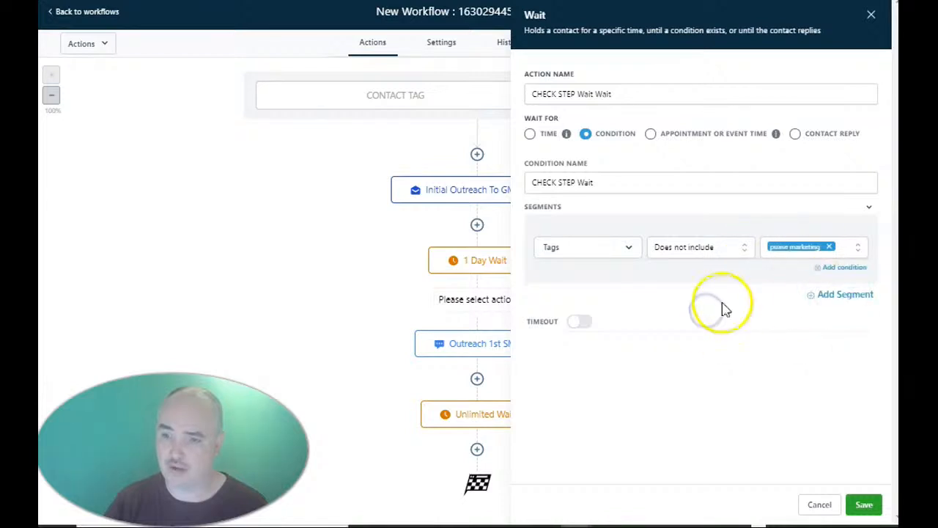
left_click(864, 504)
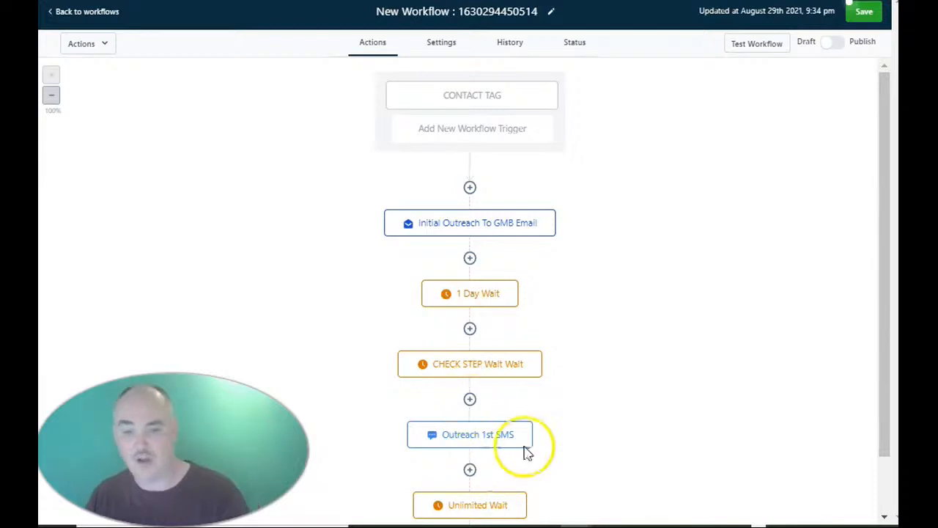
scroll(507, 473, "down", 2)
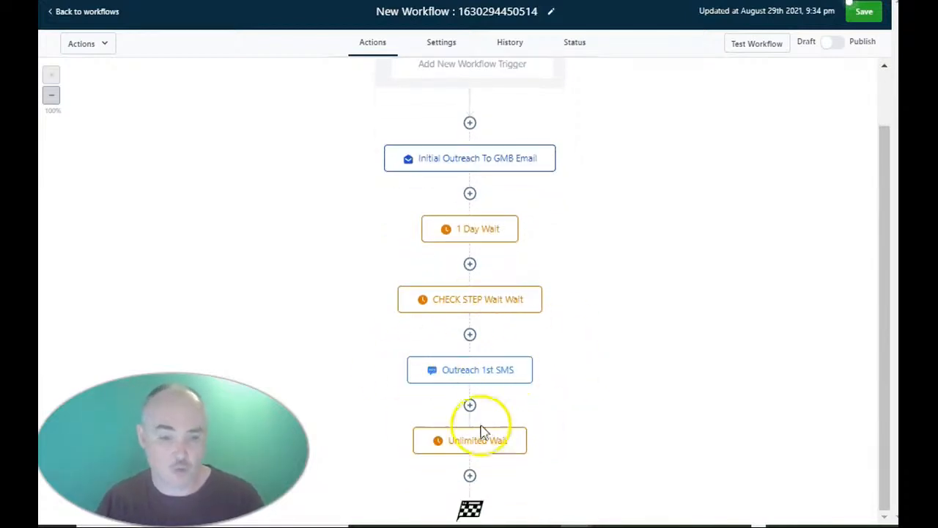